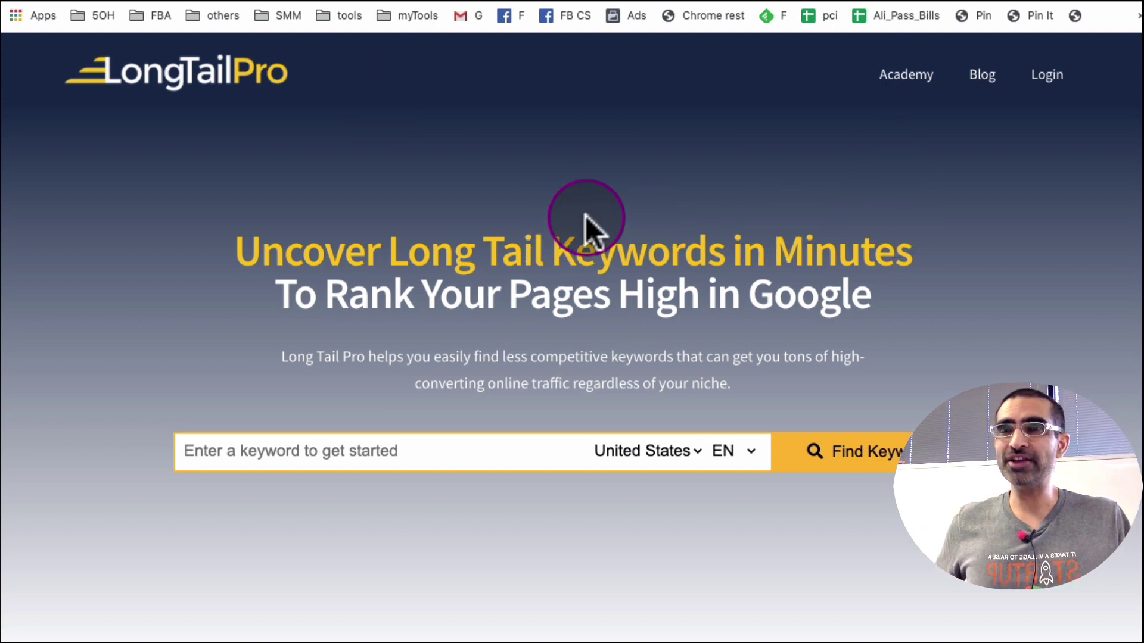
Sign in to the Long Tail Pro account
click(1046, 75)
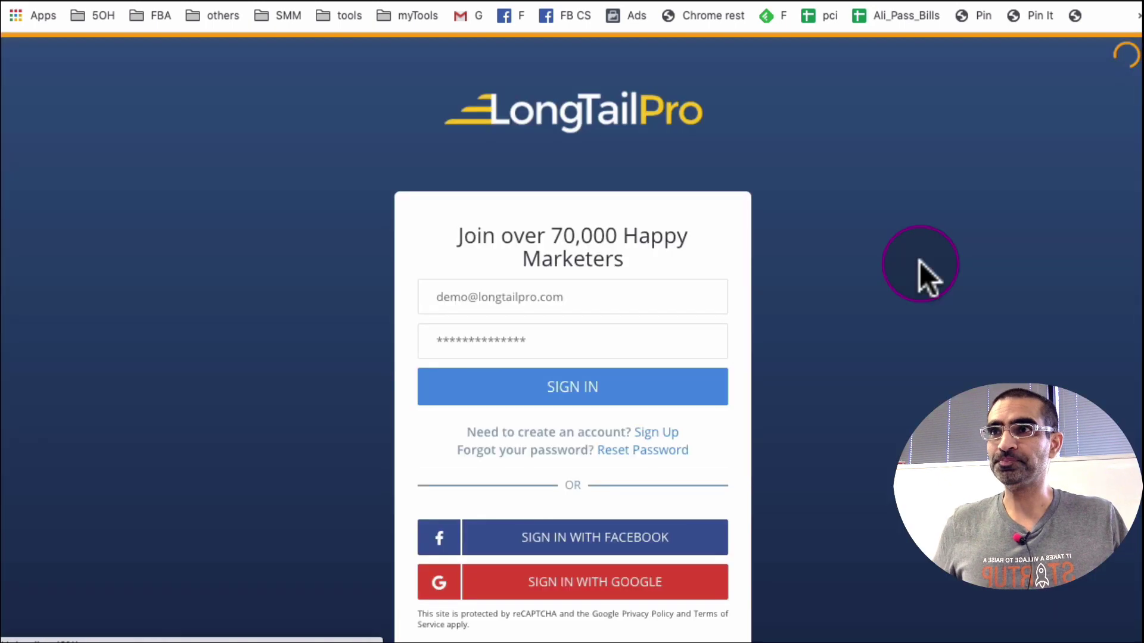
click(612, 312)
click(592, 388)
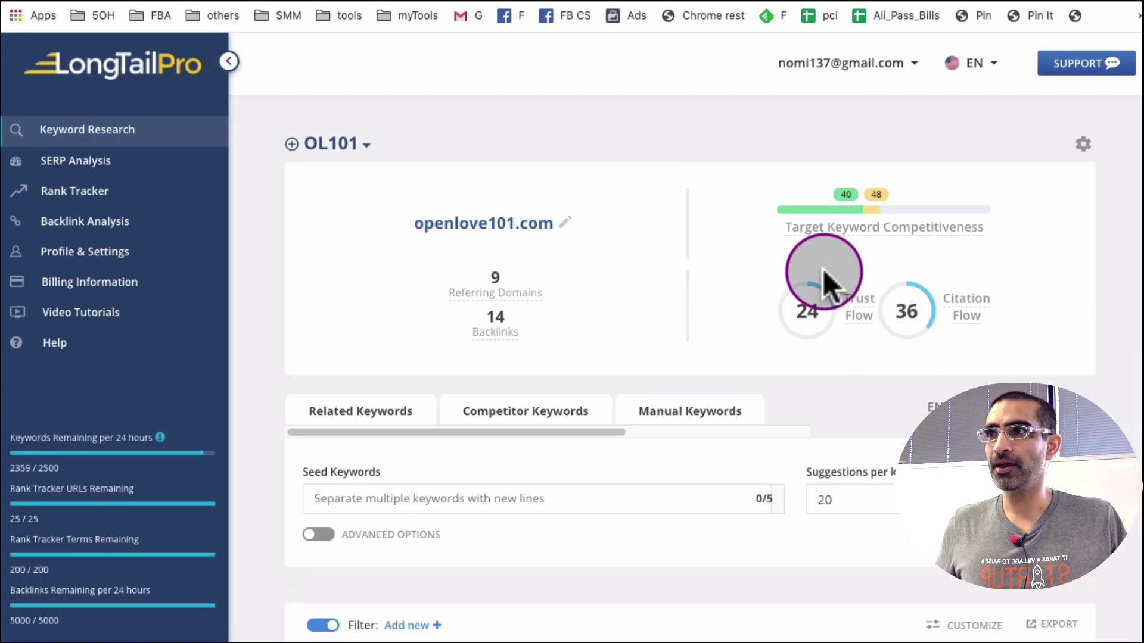
Open Keyword Research and look over the existing projects in the project list
click(98, 131)
click(349, 141)
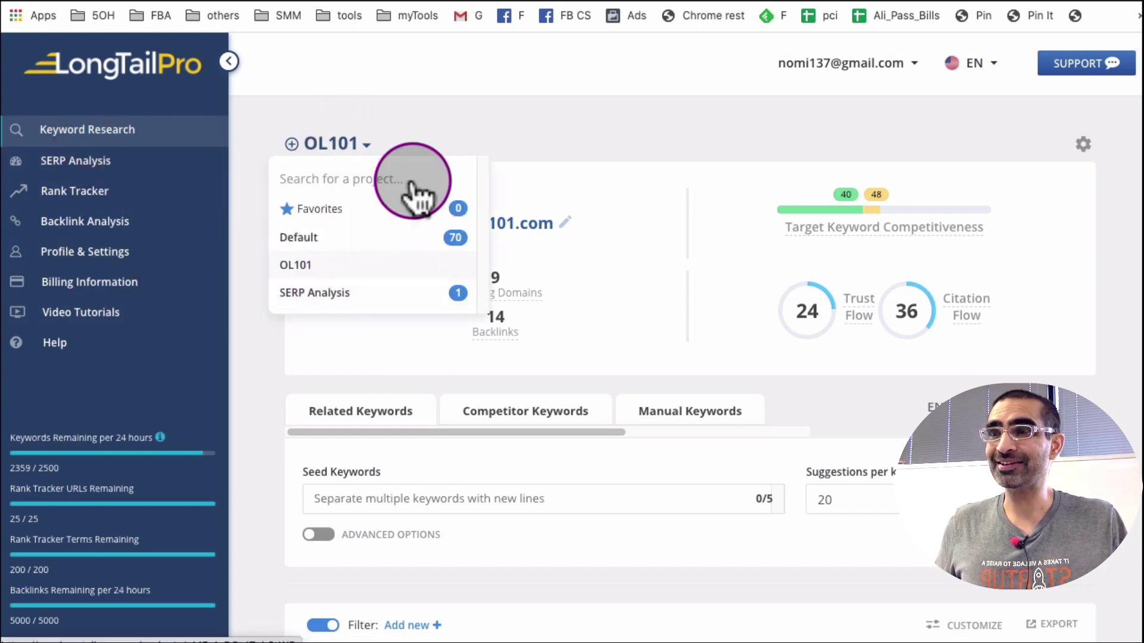
click(431, 98)
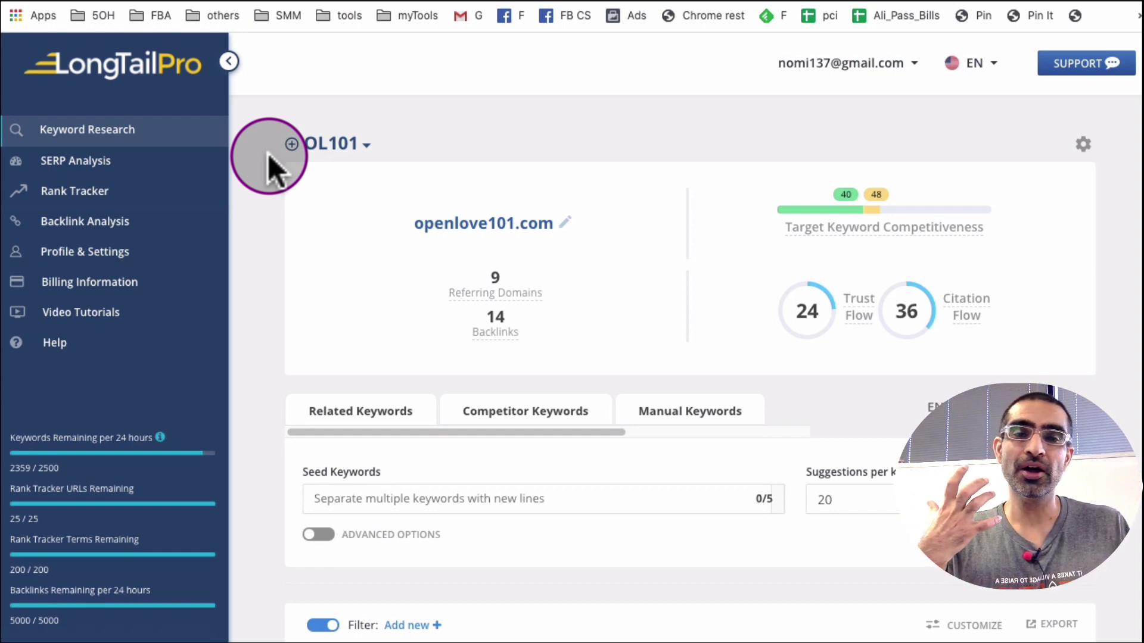
Add a new empty project named iSocialYou
click(337, 143)
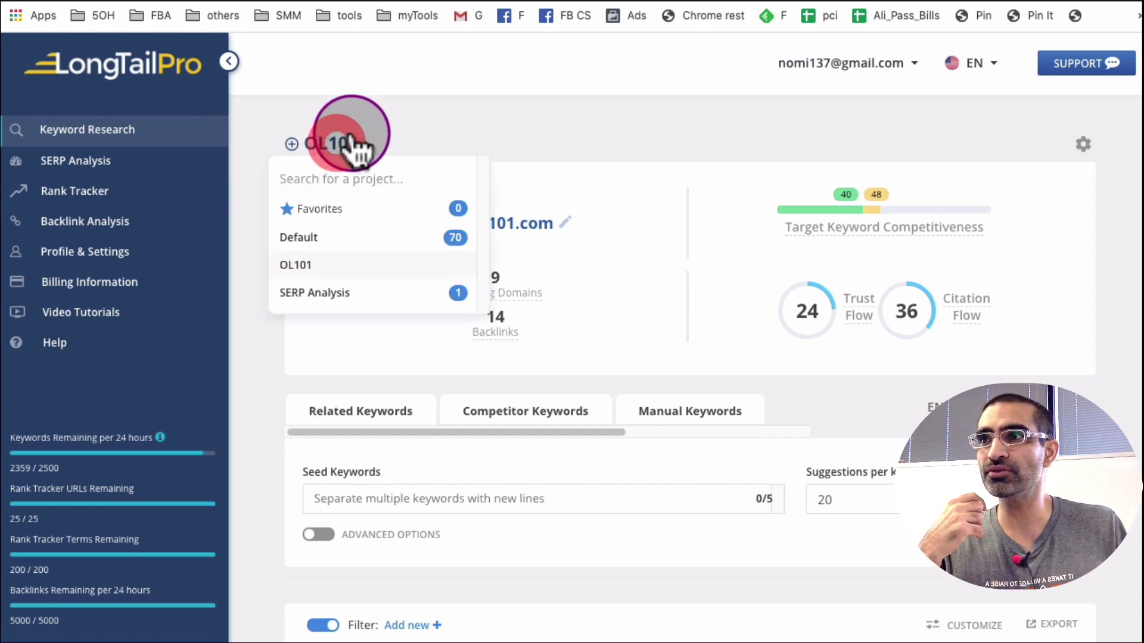
click(358, 110)
click(291, 143)
click(529, 338)
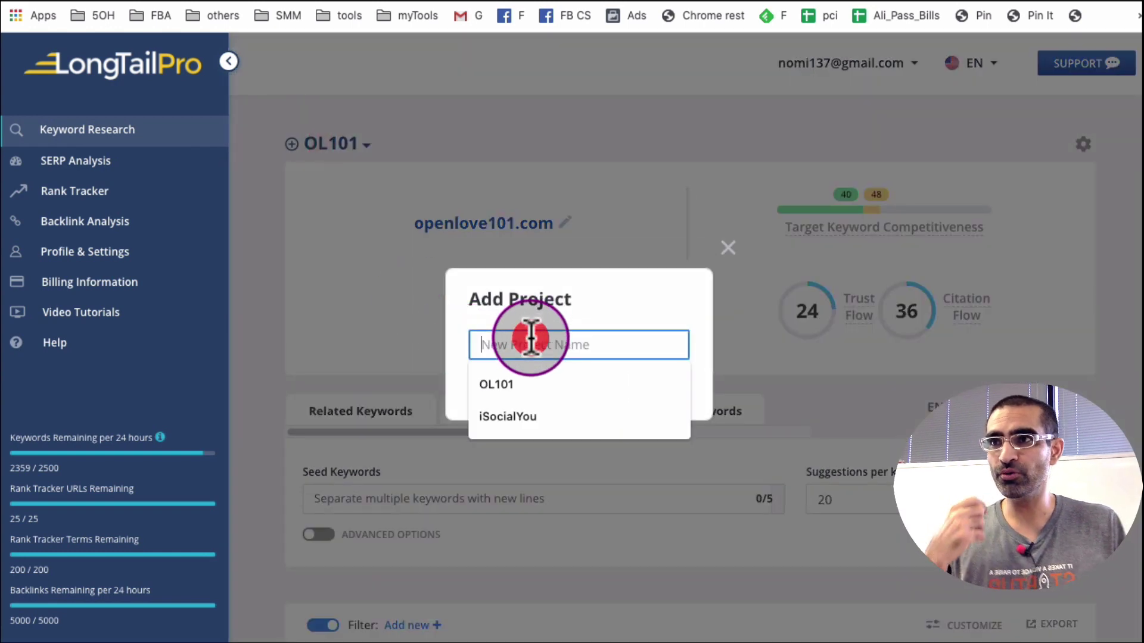
click(542, 405)
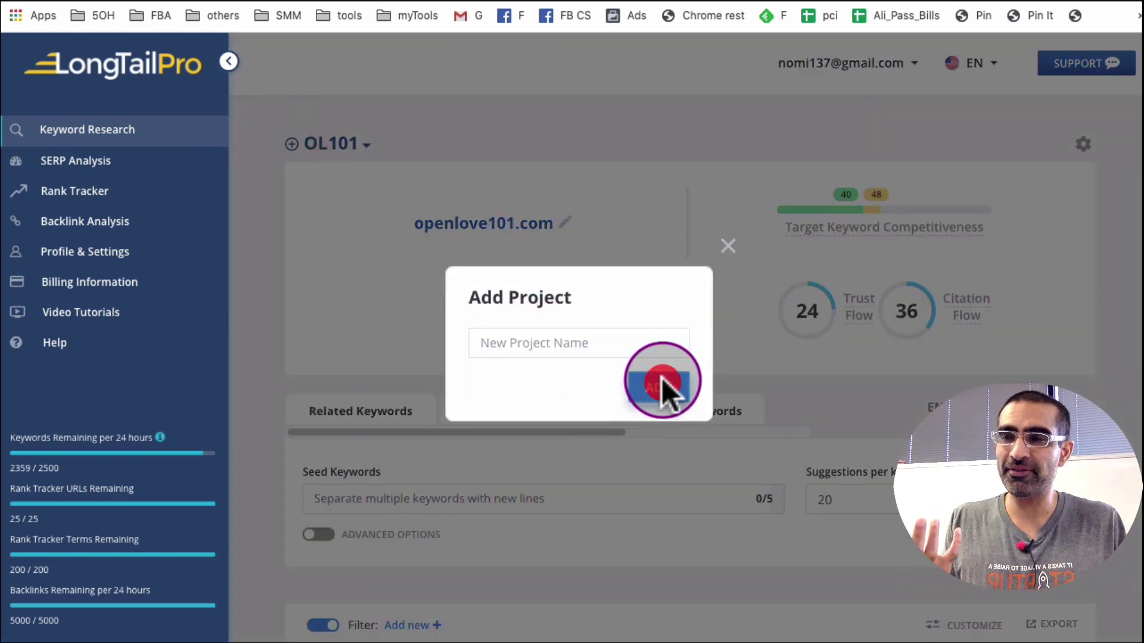
click(661, 381)
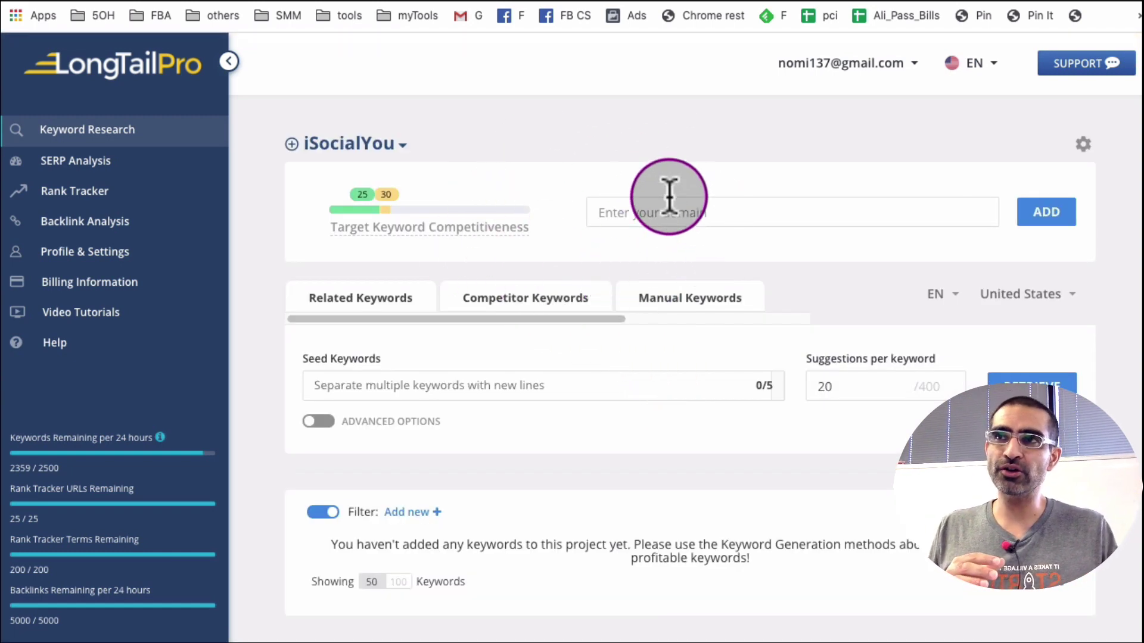
click(708, 209)
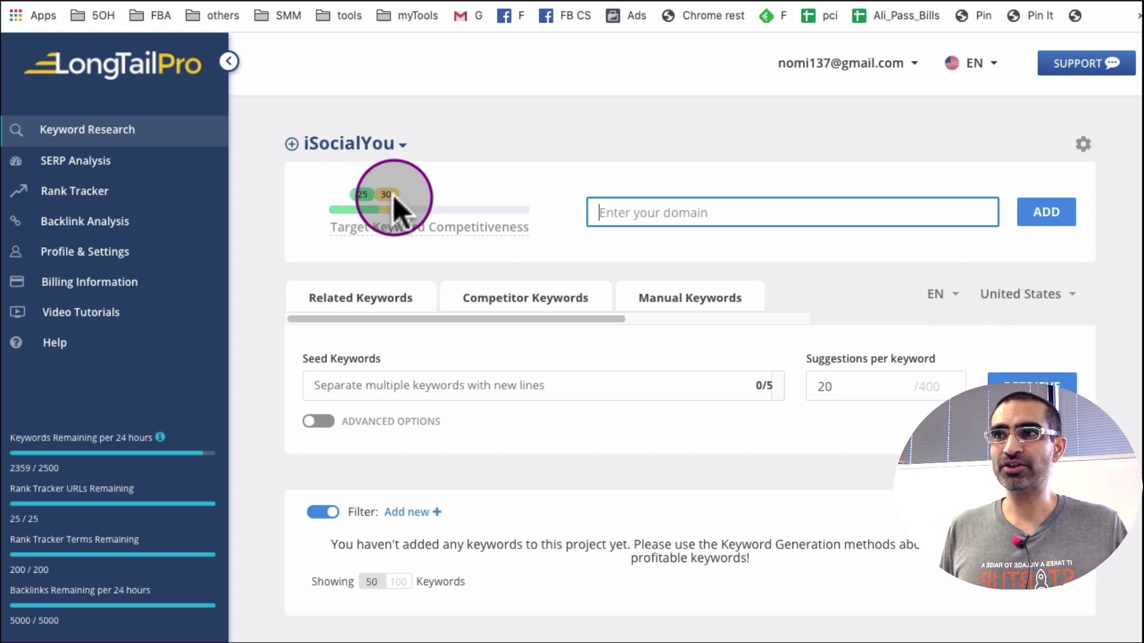
mouse_move(388, 234)
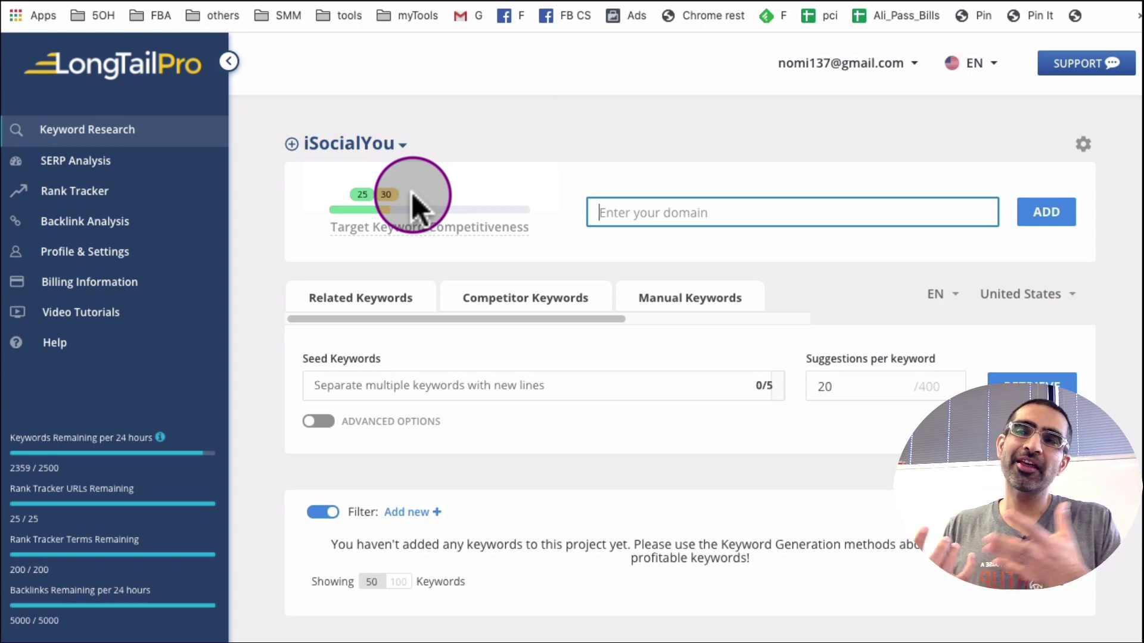
click(623, 212)
text(www.isocialyou.com)
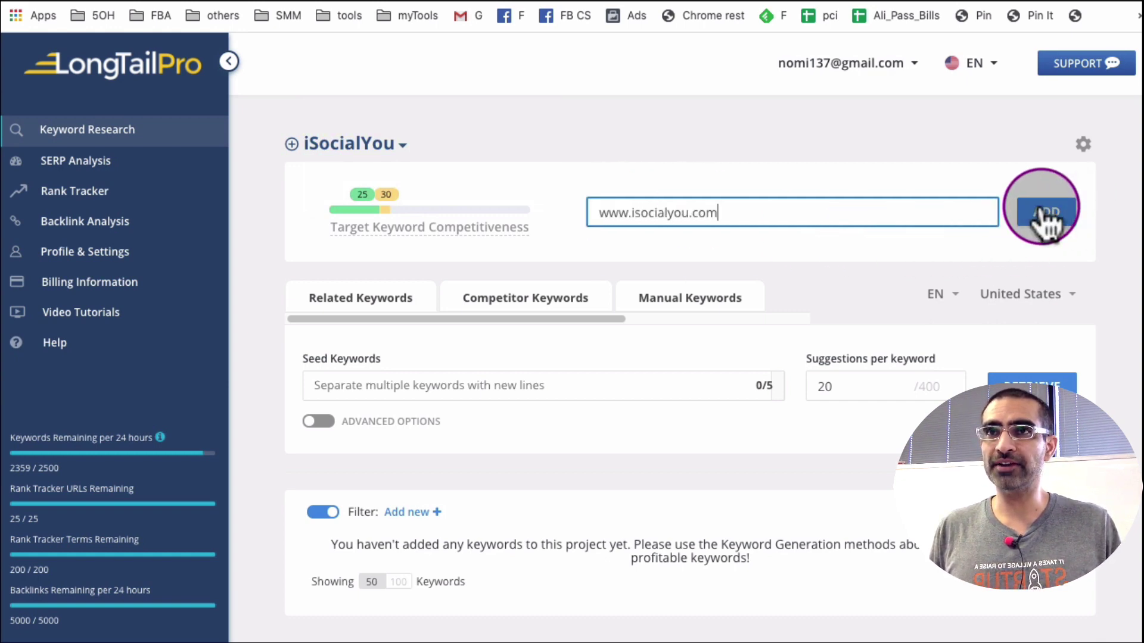
click(1045, 212)
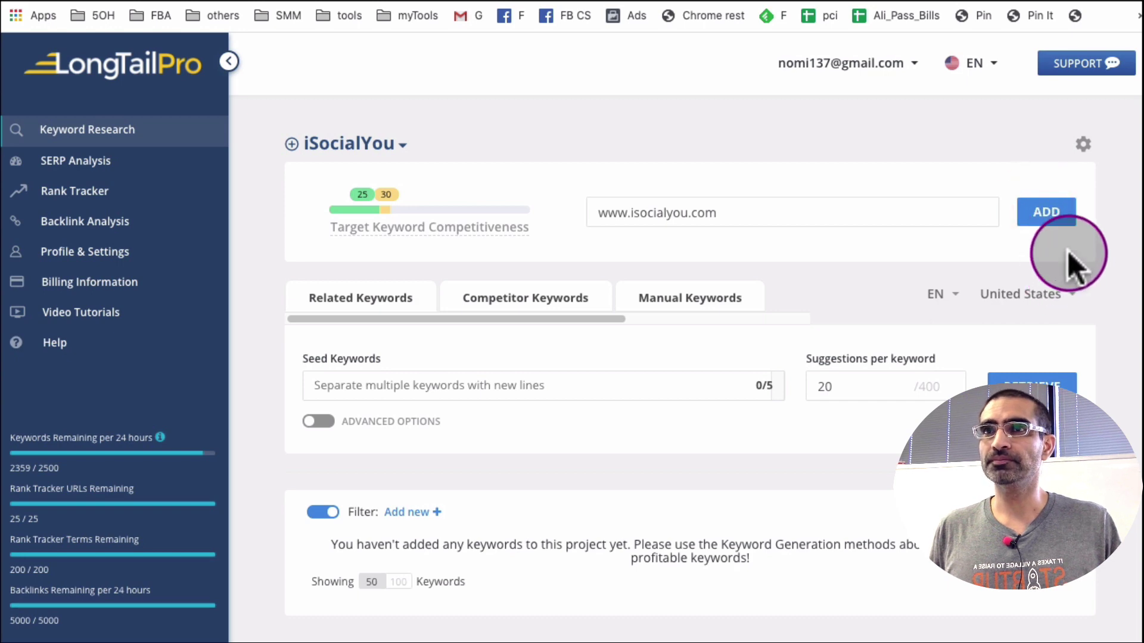
click(1045, 213)
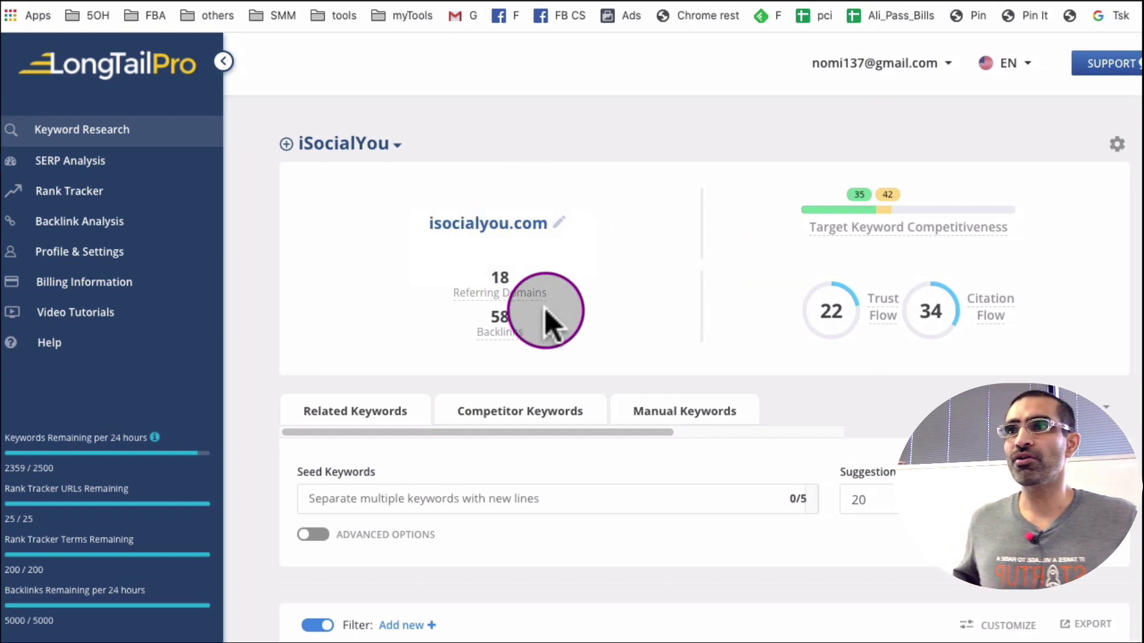
mouse_move(891, 239)
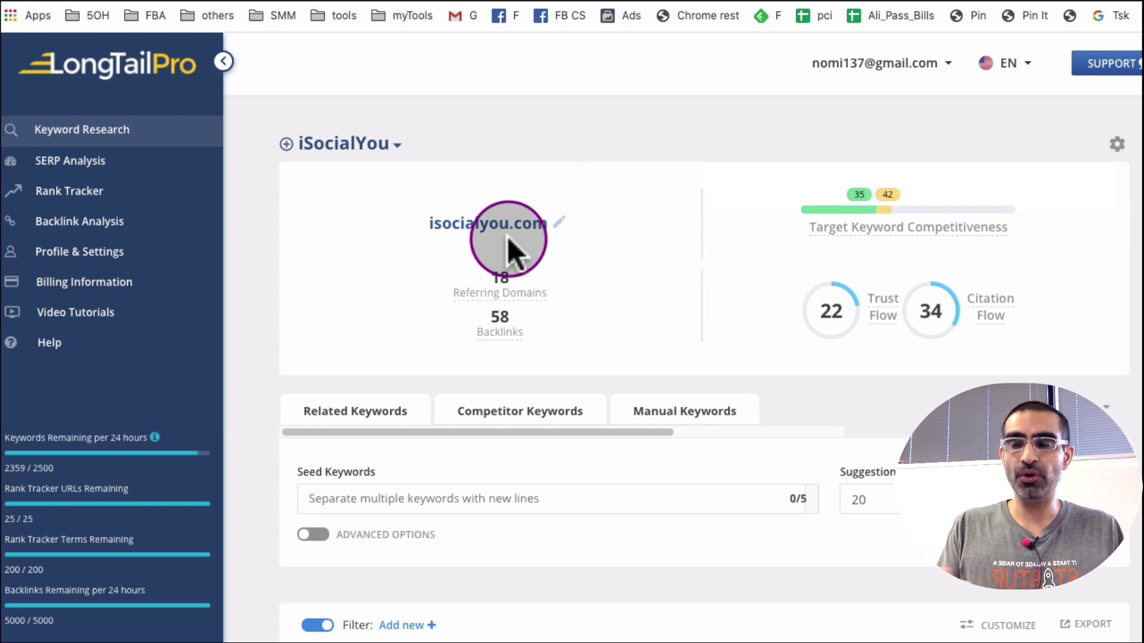
Enter seed keyword 'facebook ads', raise suggestions per keyword from 20 to 50, and retrieve ideas
scroll(509, 241, down, 3)
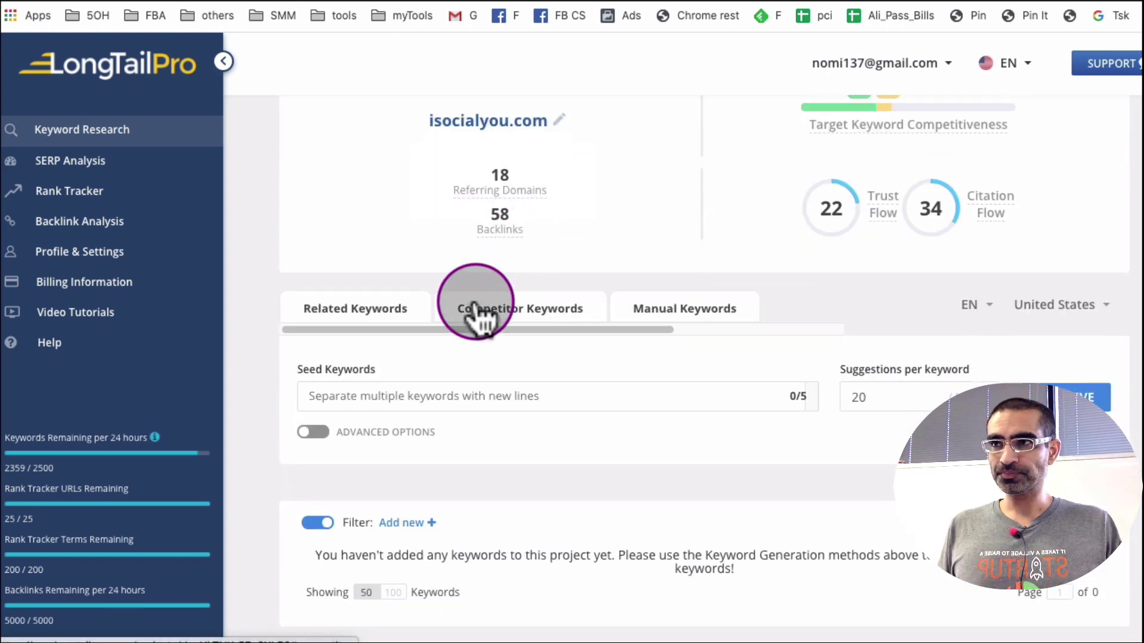
mouse_move(375, 326)
mouse_down()
mouse_move(638, 329)
mouse_move(354, 328)
mouse_up()
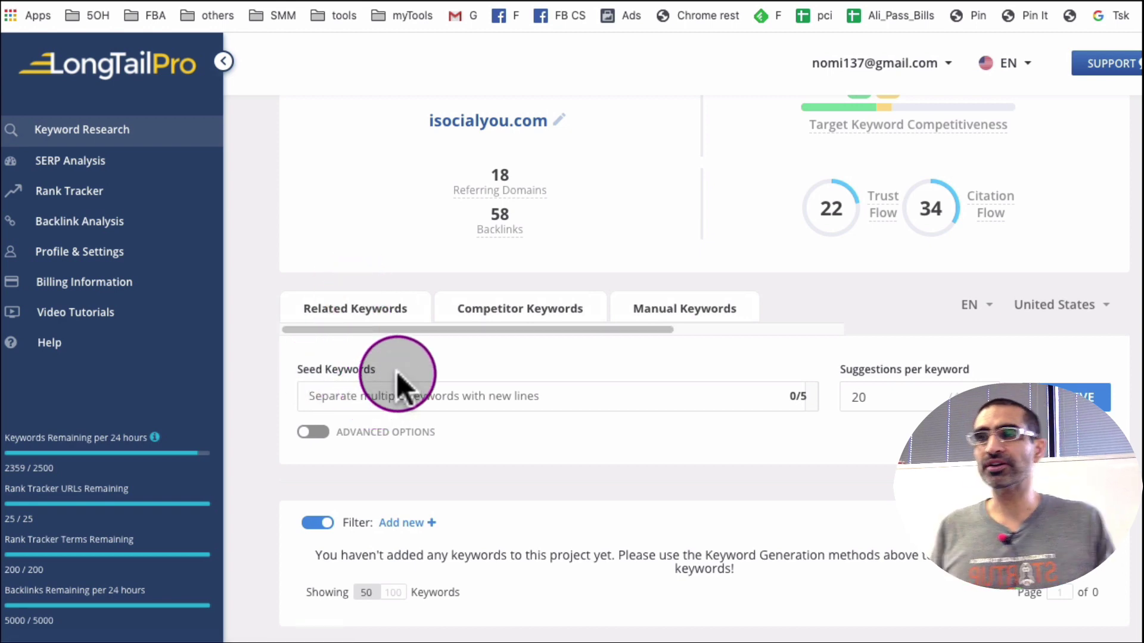
scroll(396, 372, up, 2)
scroll(397, 372, down, 2)
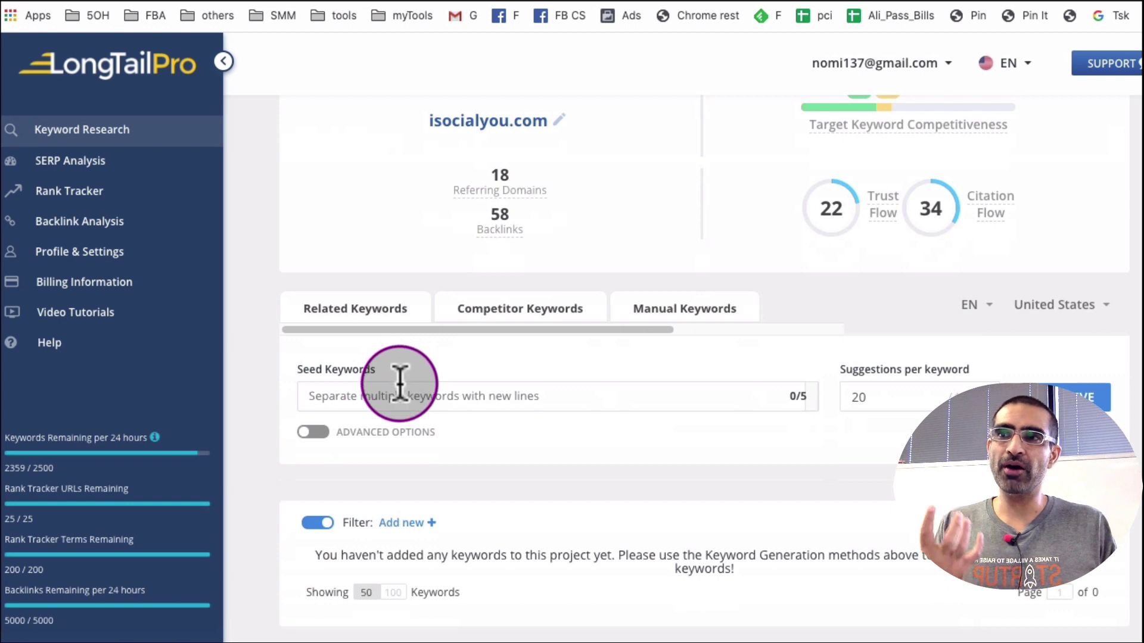
click(397, 385)
text(face)
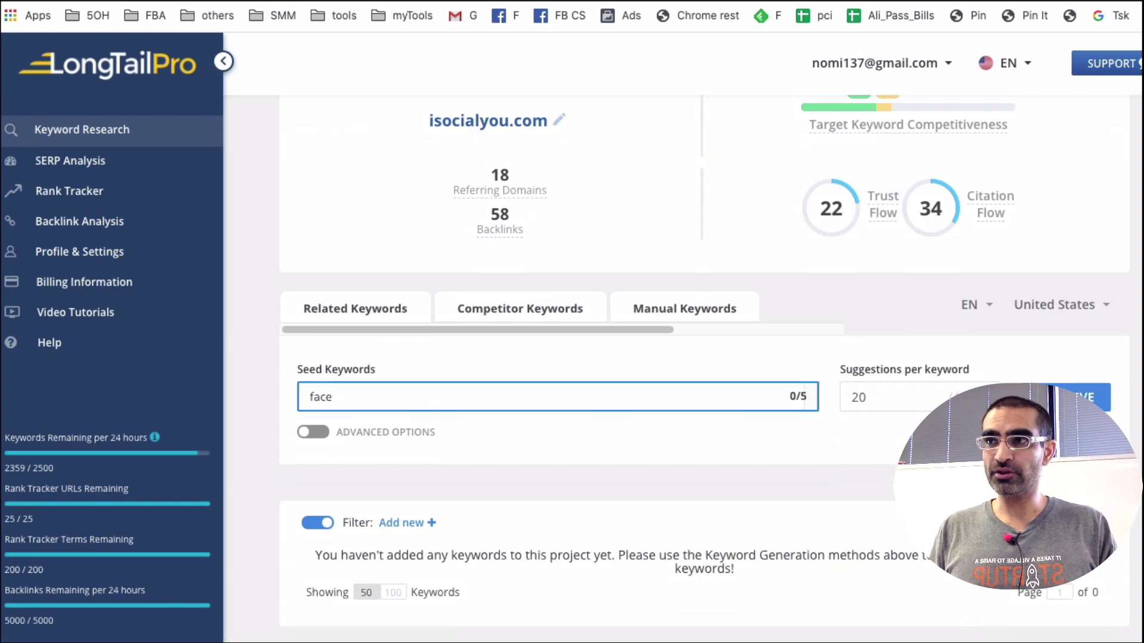
text(book ads)
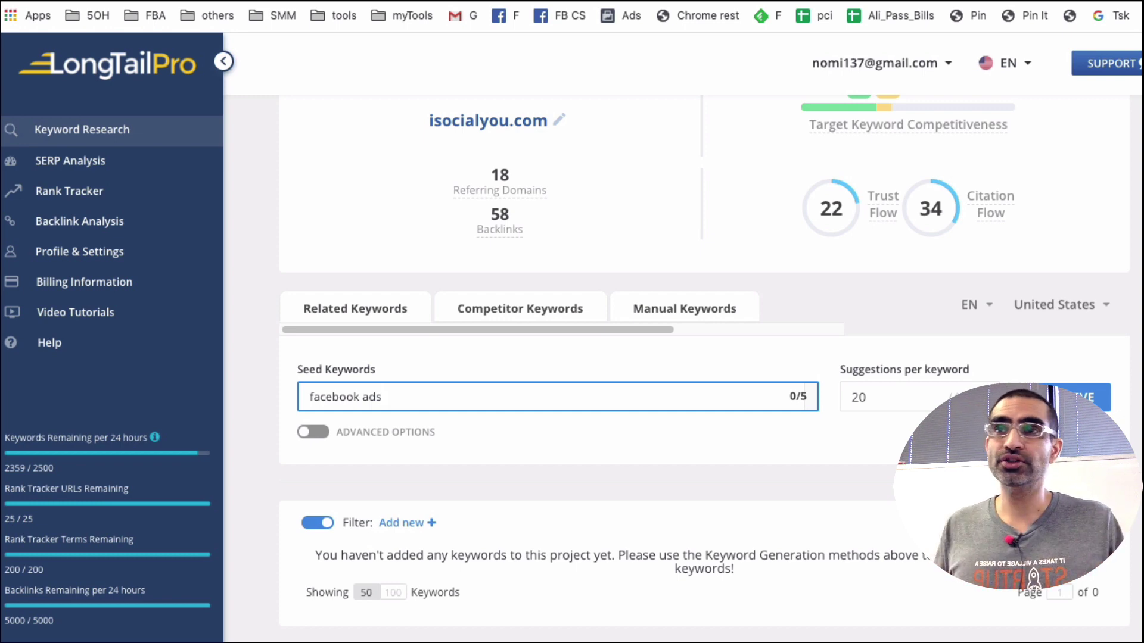
click(901, 398)
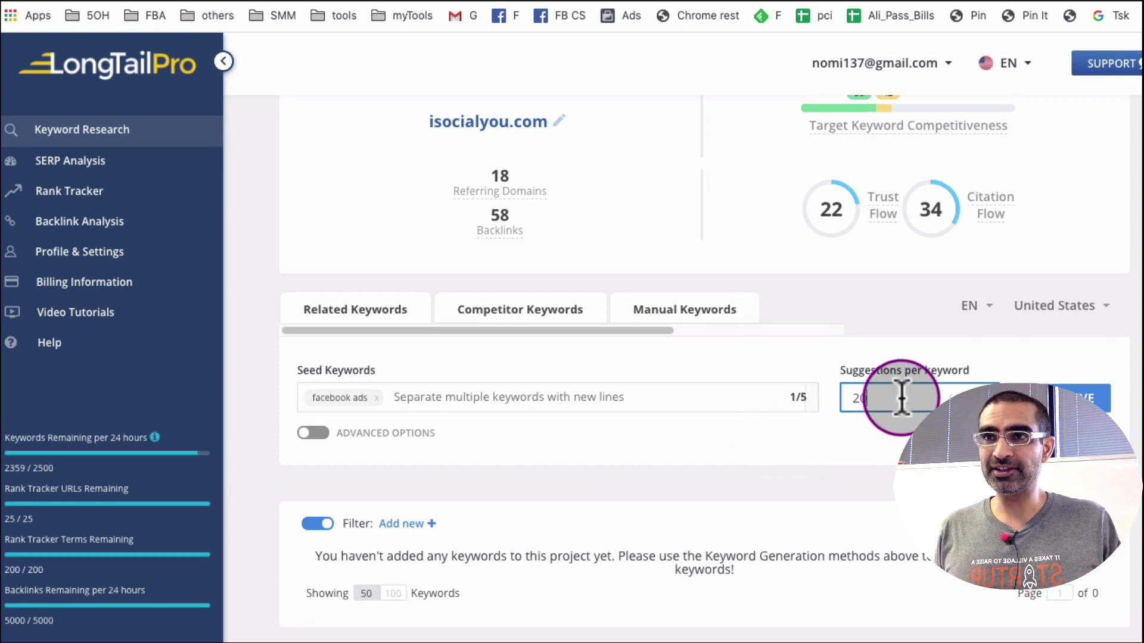
double_click(905, 398)
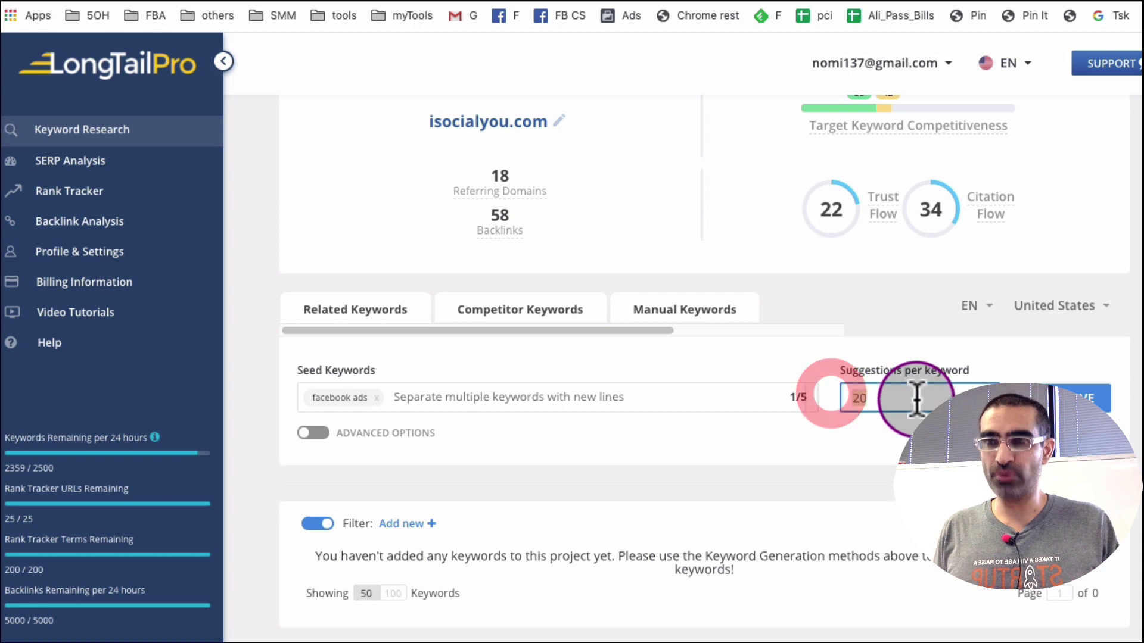
text(50)
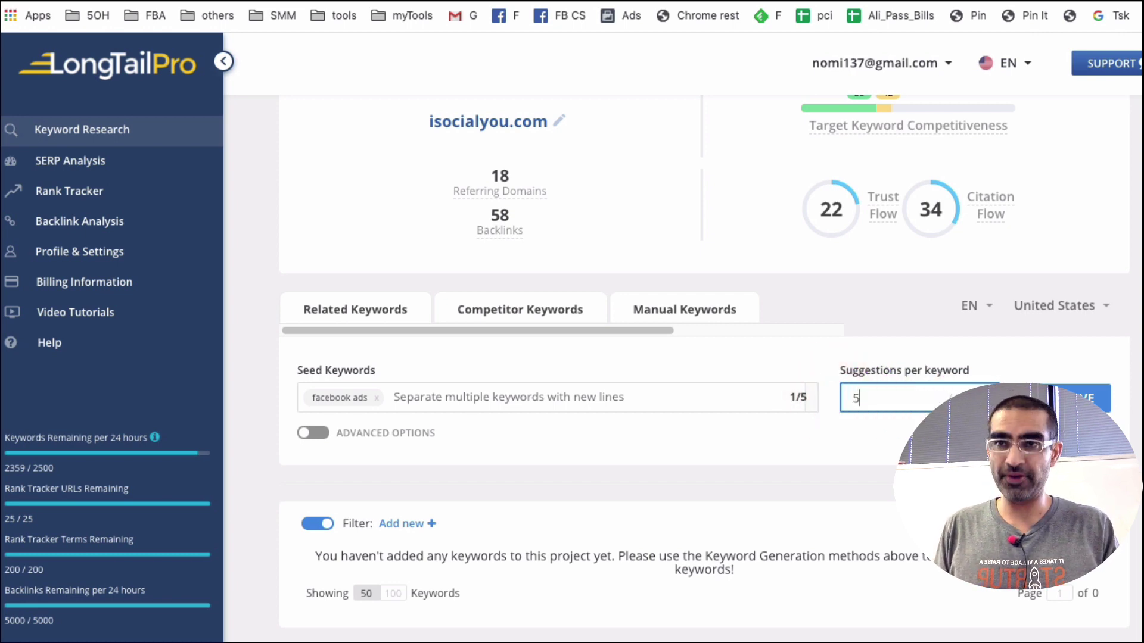
click(910, 442)
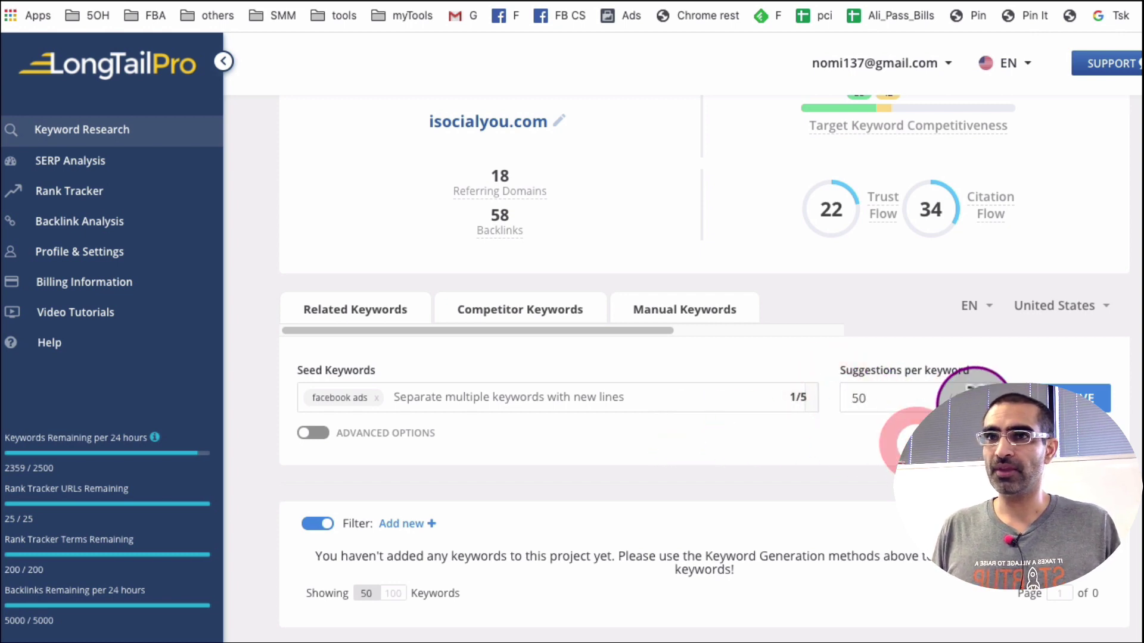
click(1066, 398)
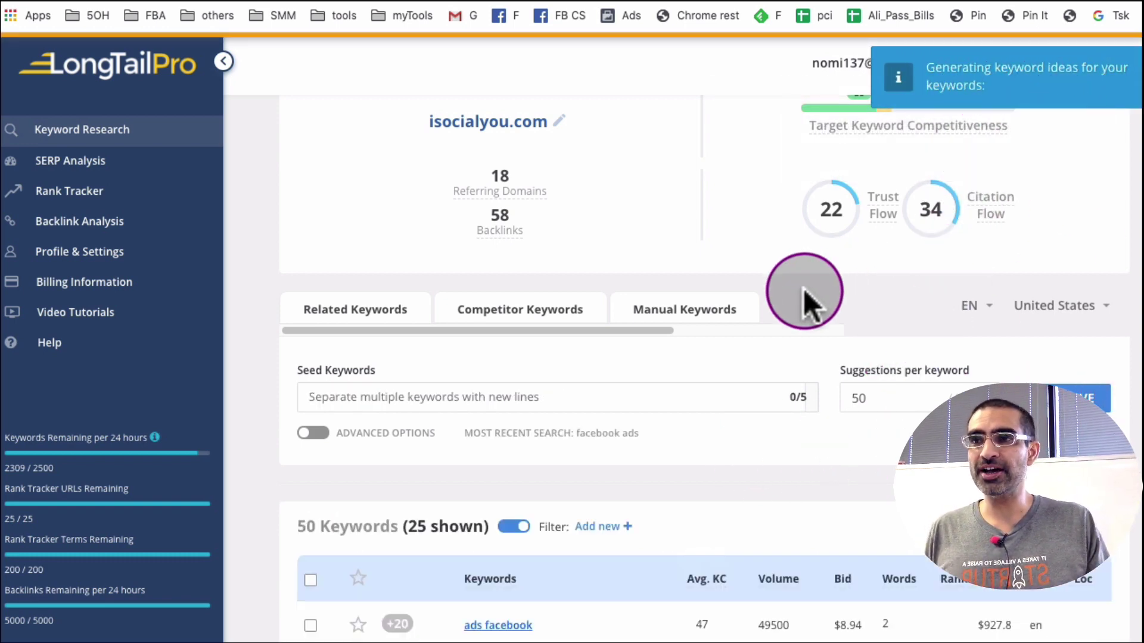
Sort the keyword ideas by Avg. KC ascending, with 'facebook ads company' (29) first
scroll(811, 345, down, 5)
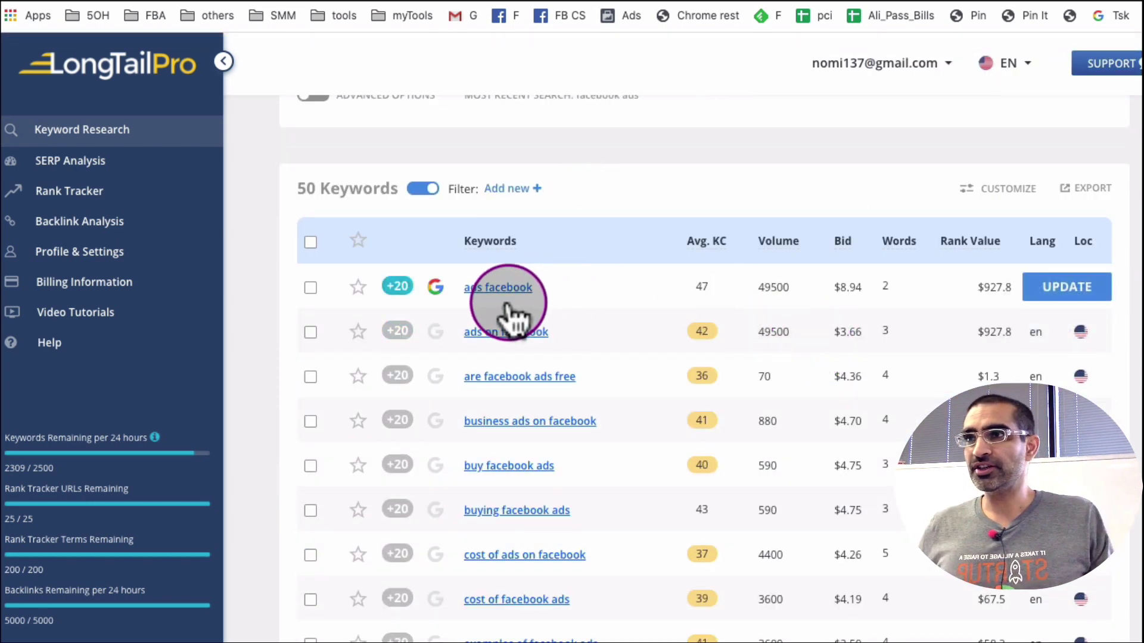
scroll(628, 403, down, 4)
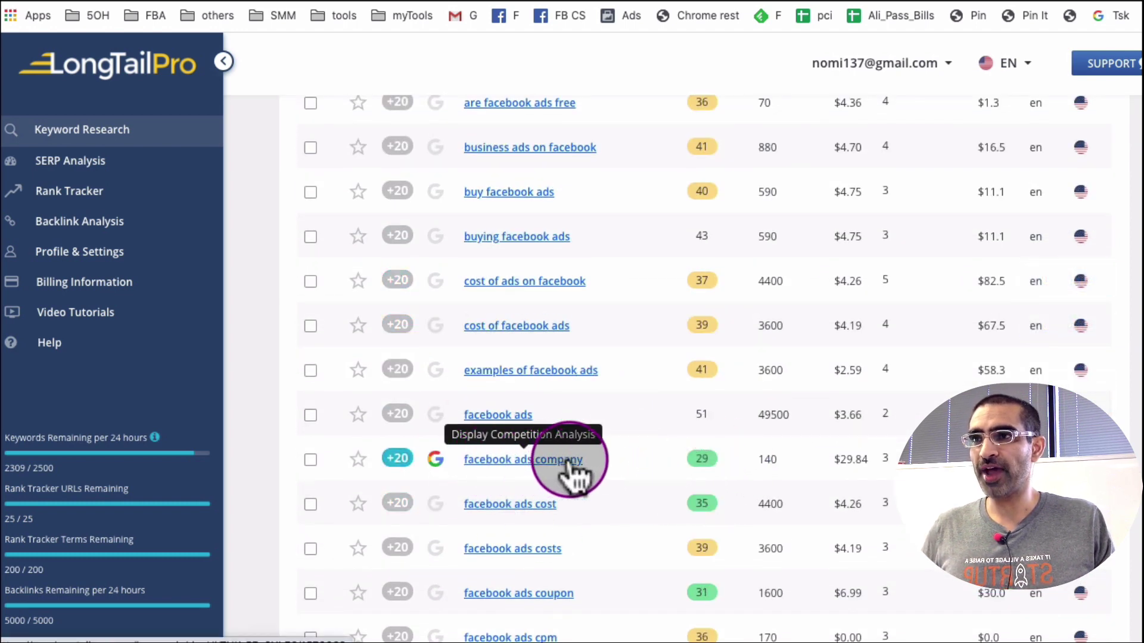
scroll(738, 462, up, 4)
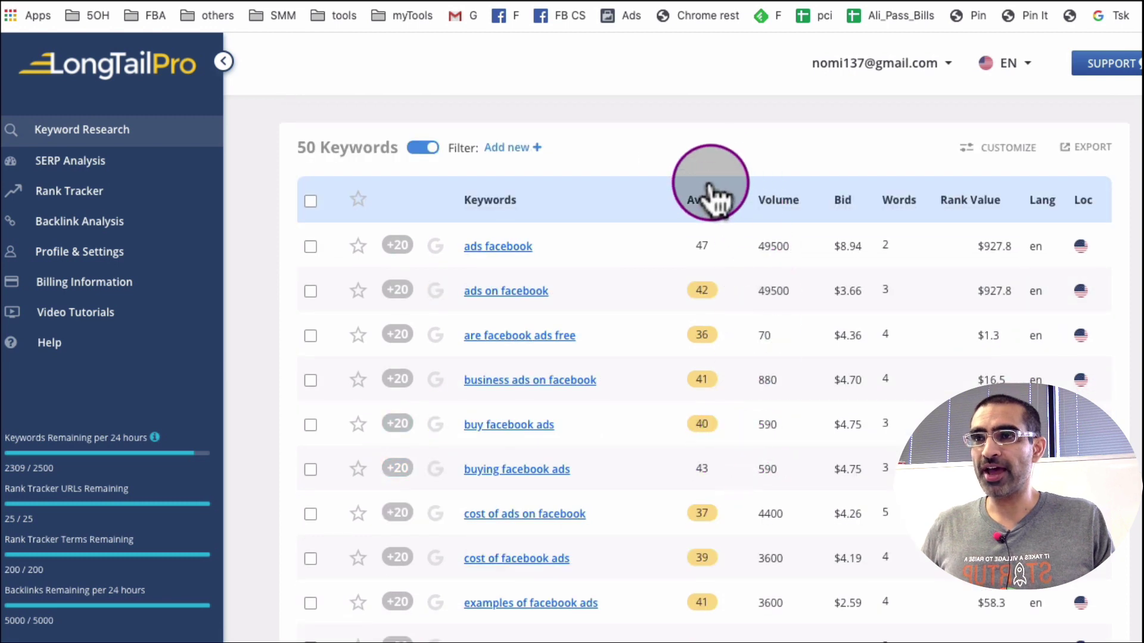
mouse_move(718, 214)
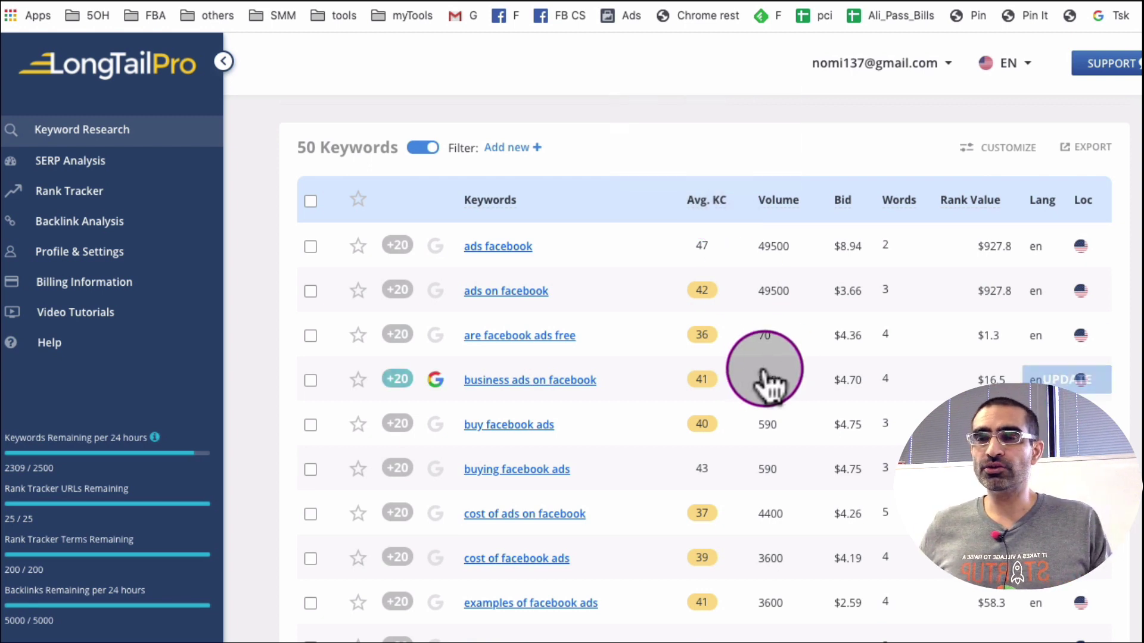
click(706, 200)
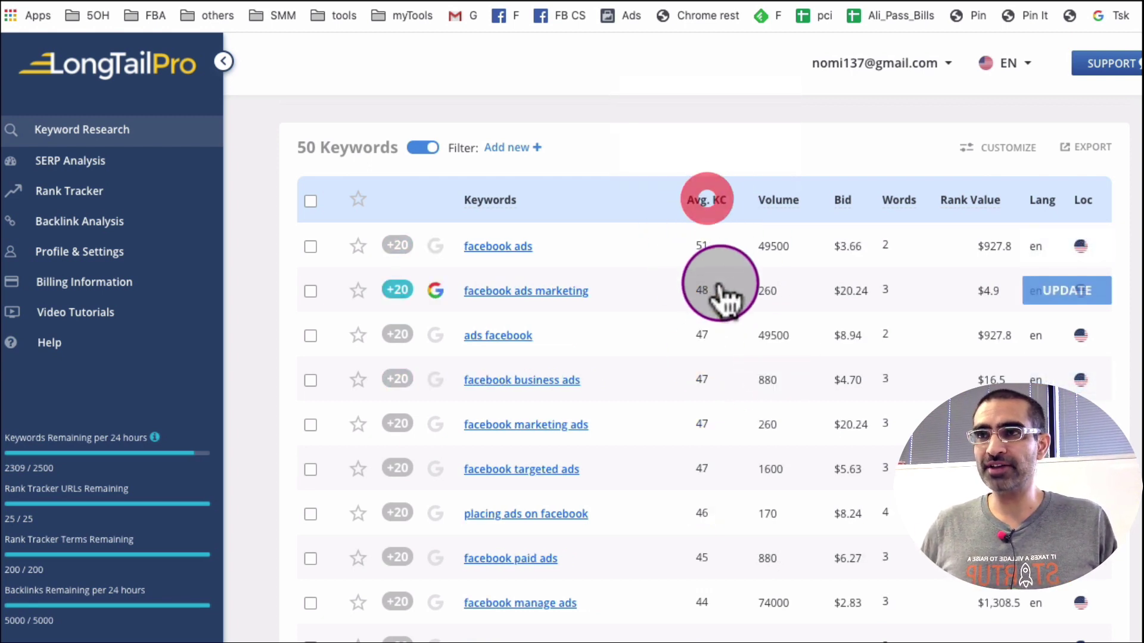
click(707, 201)
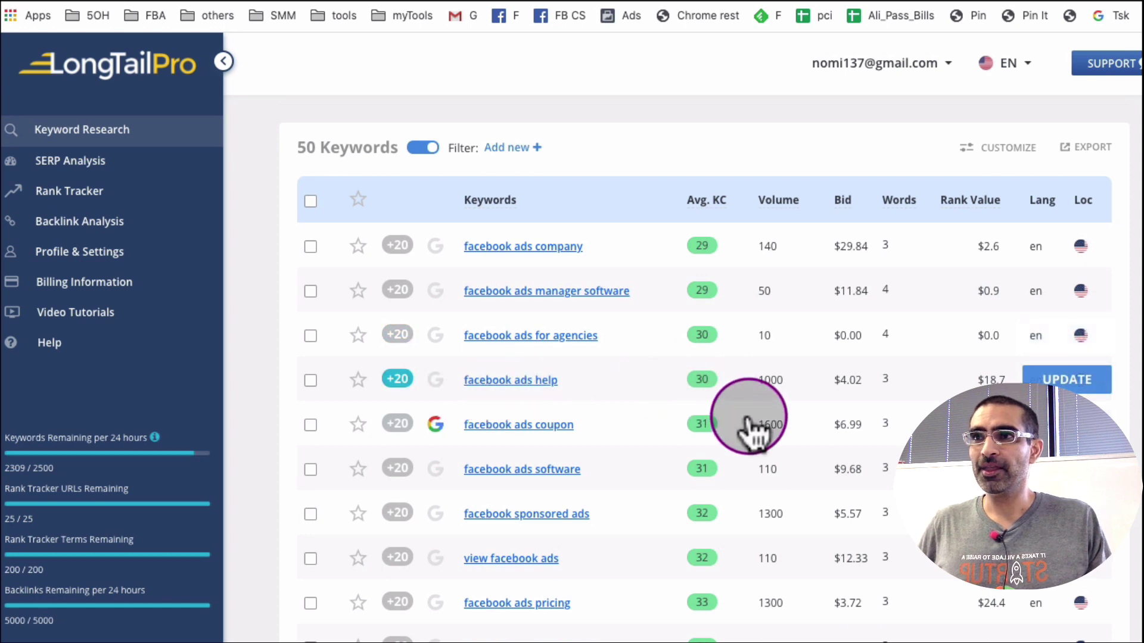
scroll(767, 438, up, 8)
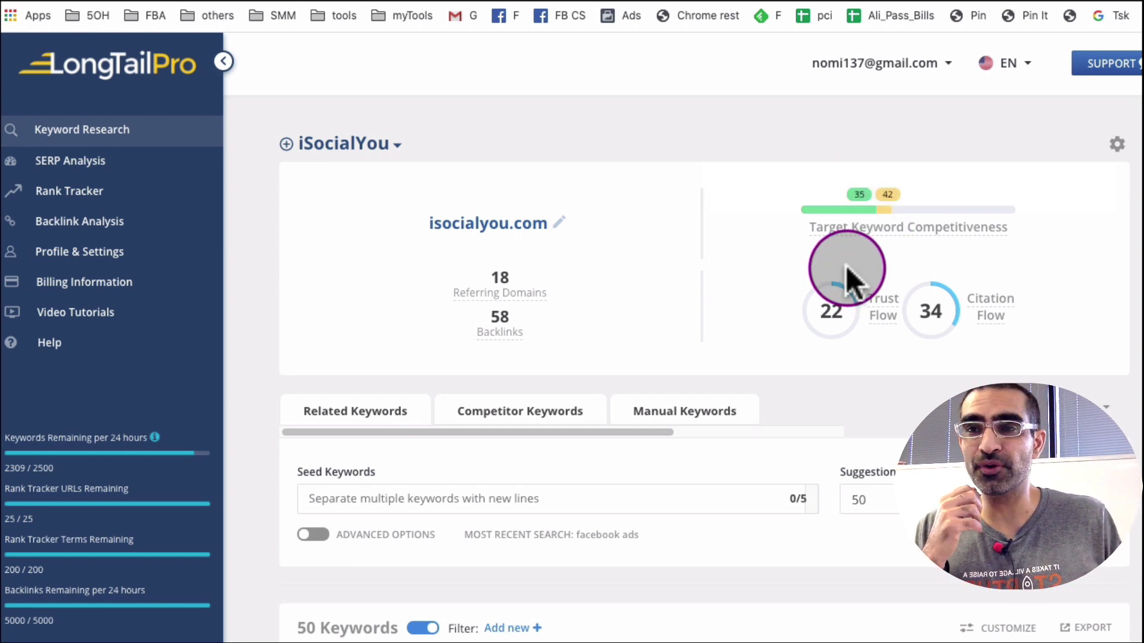
Tick 'facebook sponsored ads' (KC 32, 1,300 searches, $5.57 CPC) in the sorted list
scroll(842, 258, down, 7)
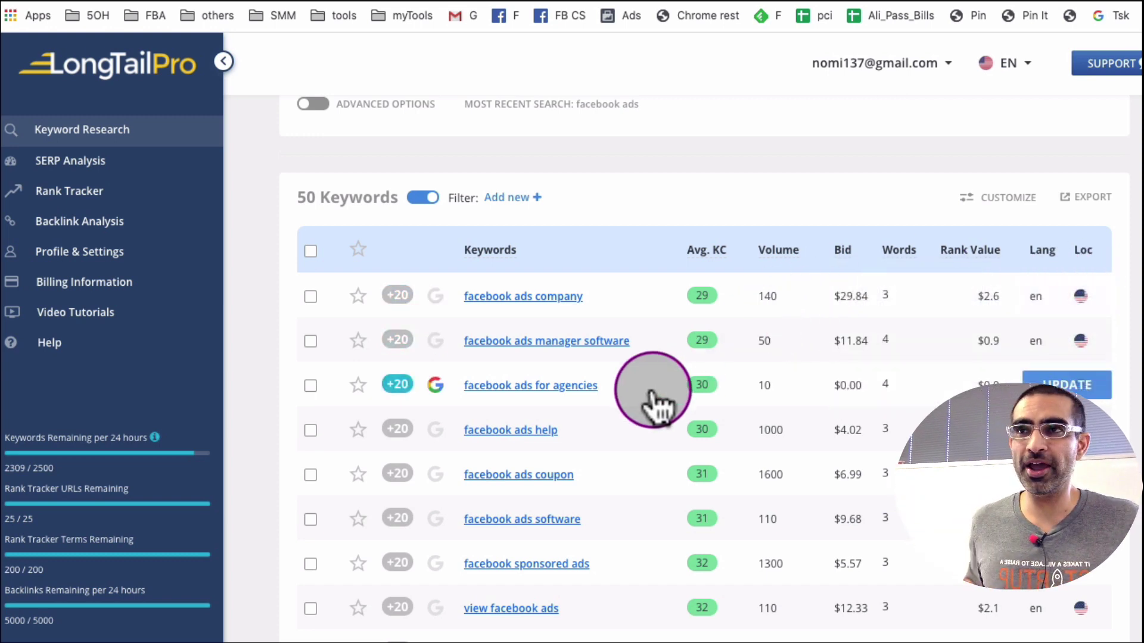
scroll(887, 456, down, 2)
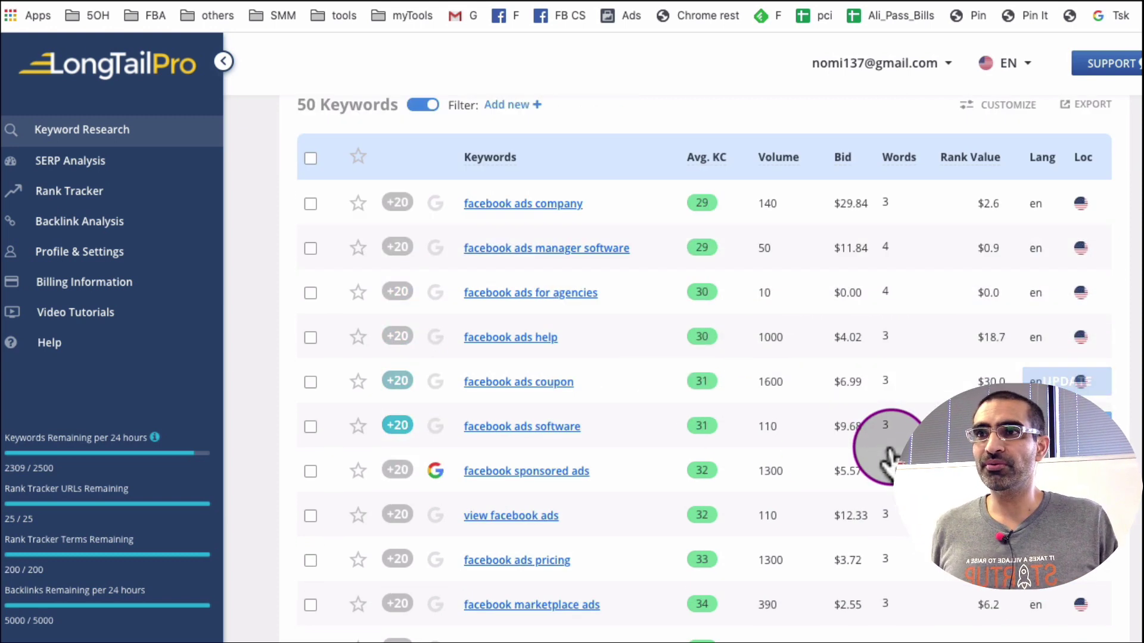
scroll(887, 456, down, 3)
scroll(882, 459, up, 10)
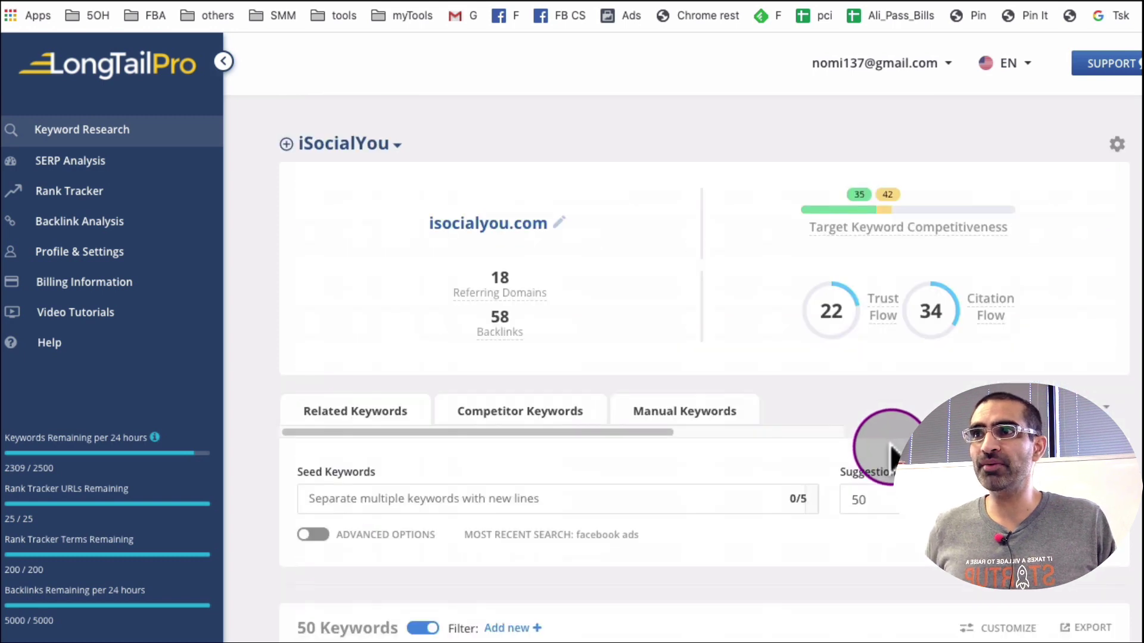
scroll(890, 455, down, 12)
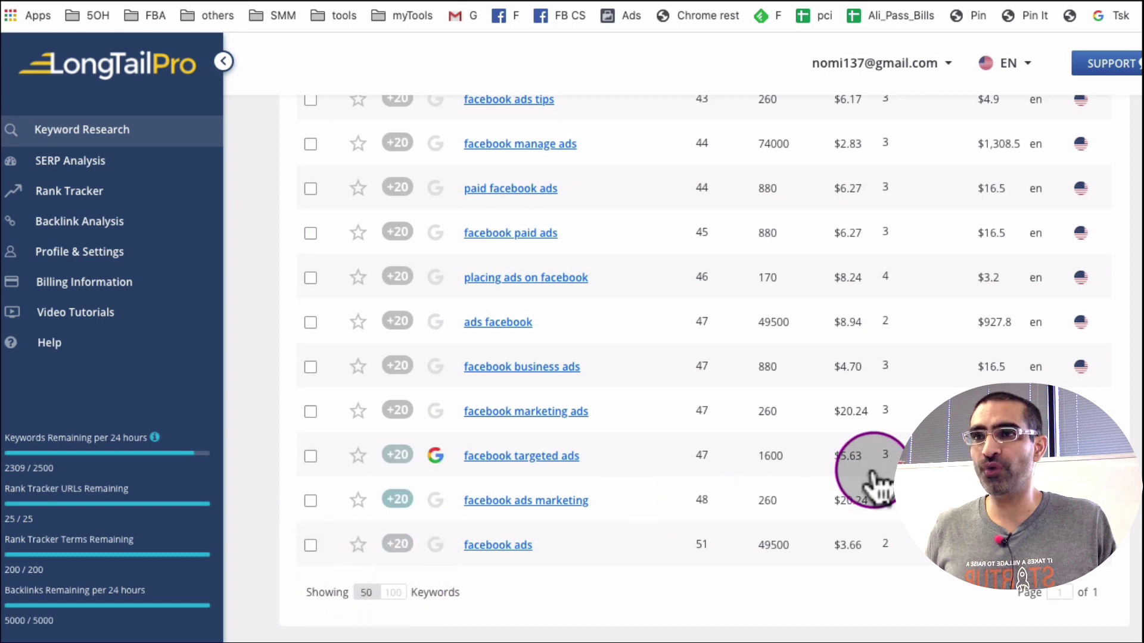
scroll(871, 480, up, 6)
scroll(867, 485, up, 15)
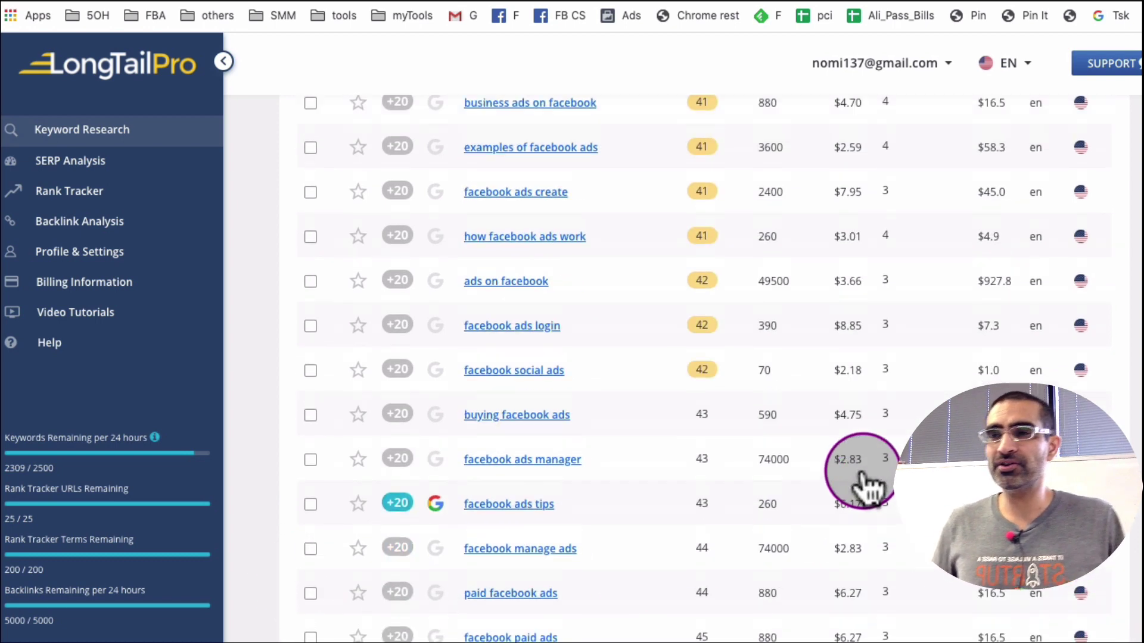
scroll(867, 485, up, 5)
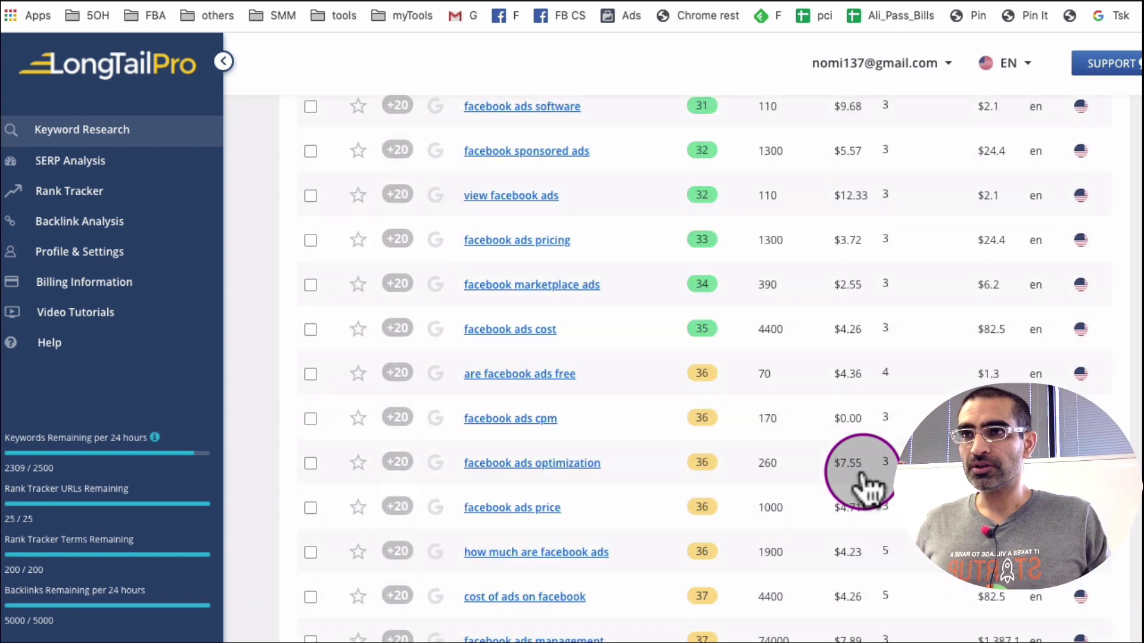
scroll(867, 485, up, 2)
scroll(866, 485, up, 1)
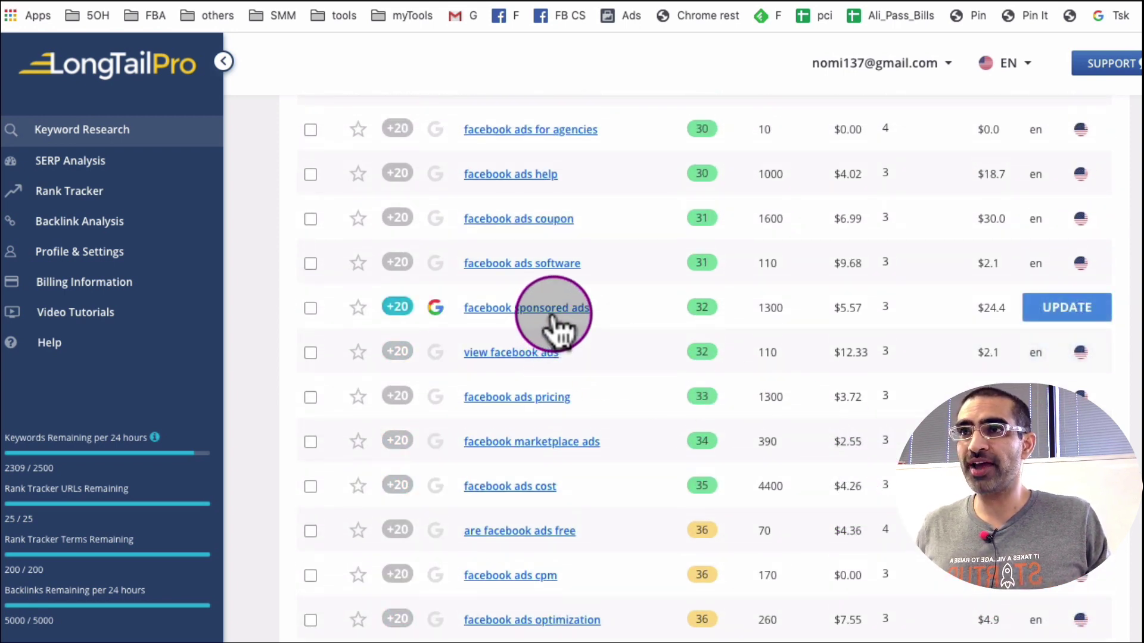
click(310, 308)
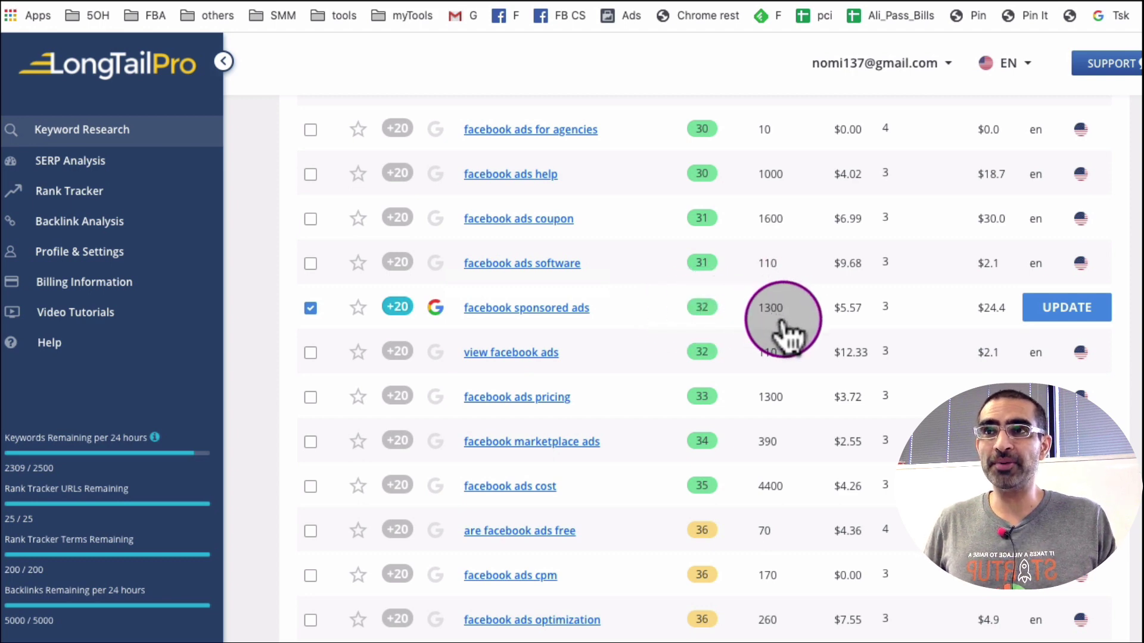
Clear the ticks from 'facebook sponsored ads' and 'facebook ads for agencies'
scroll(788, 337, up, 3)
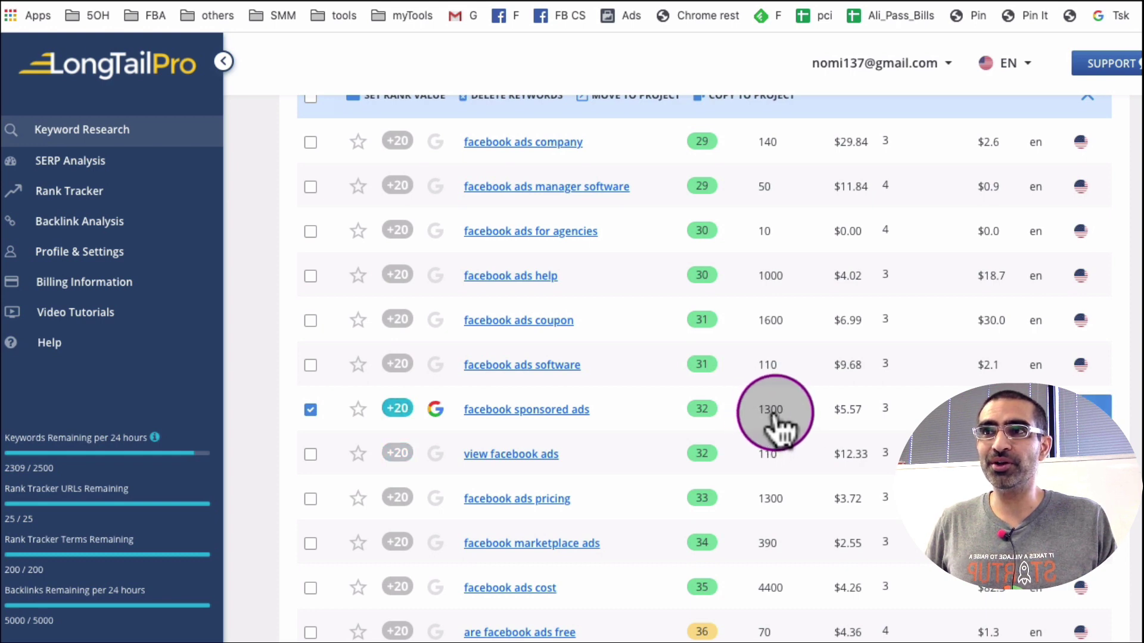
click(310, 410)
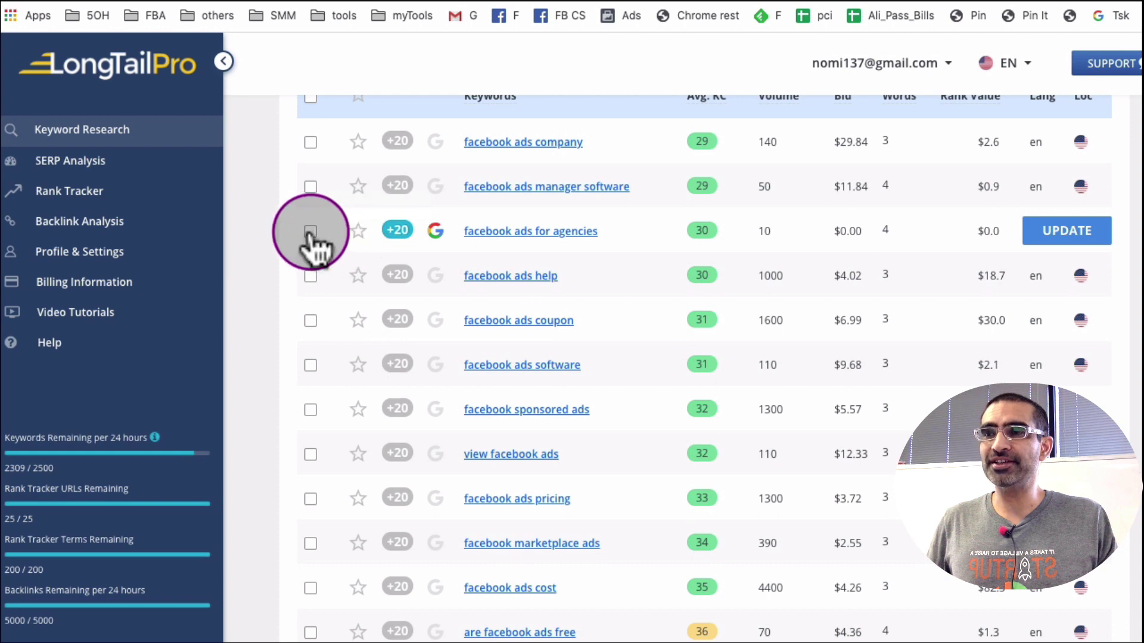
click(310, 232)
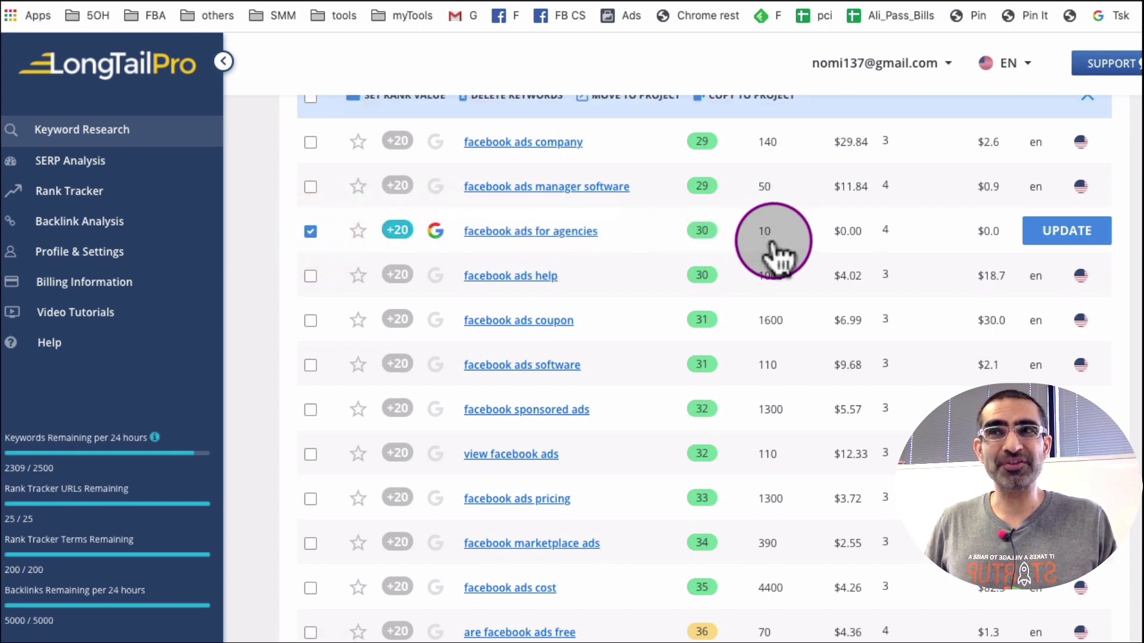
click(310, 232)
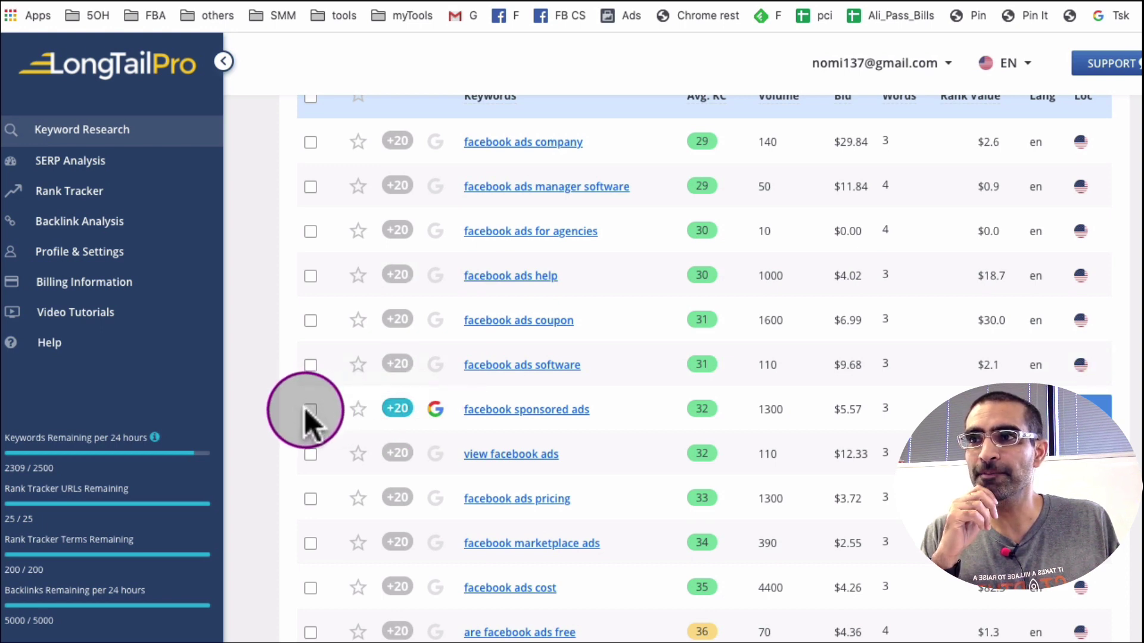
Tick 'facebook ads cost' and fetch 20 more AdWords suggestions for it
scroll(658, 581, down, 1)
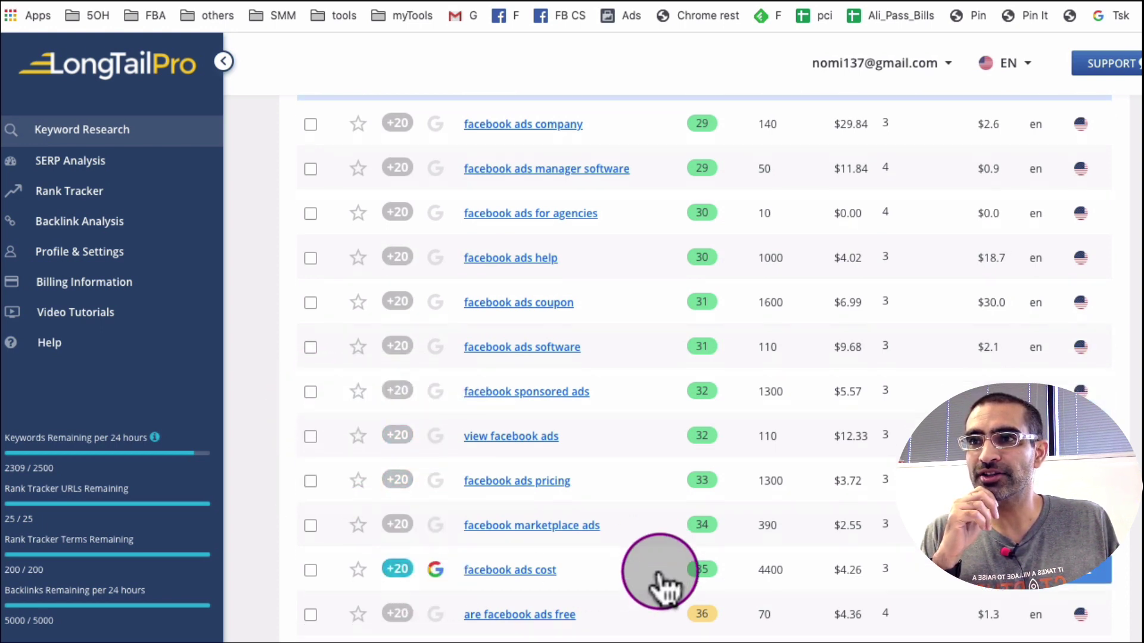
click(310, 562)
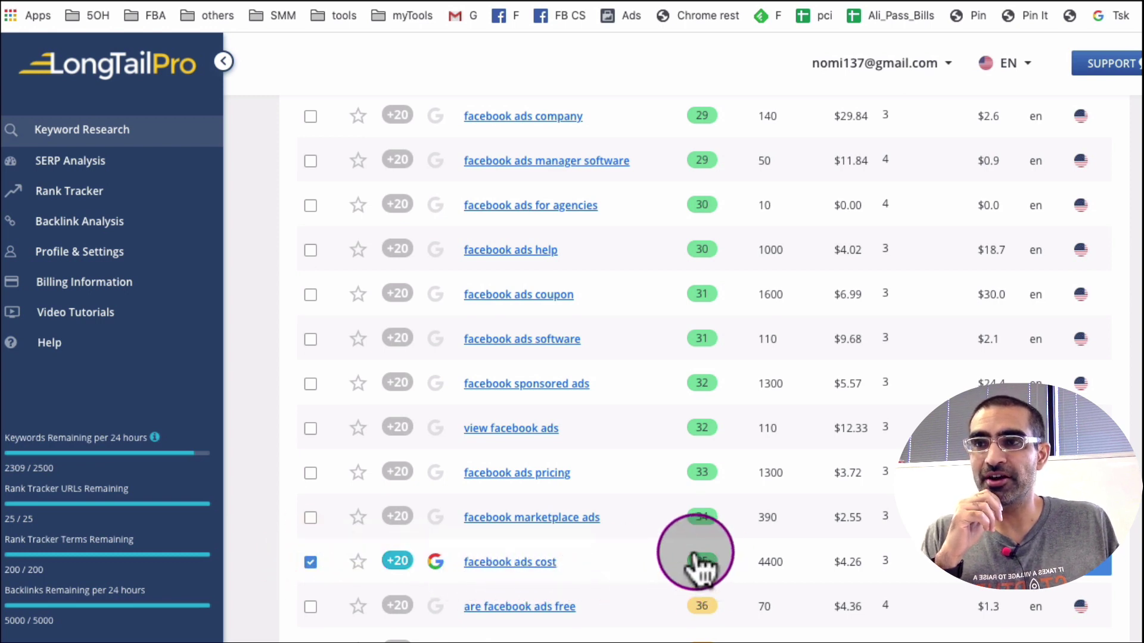
scroll(685, 533, down, 1)
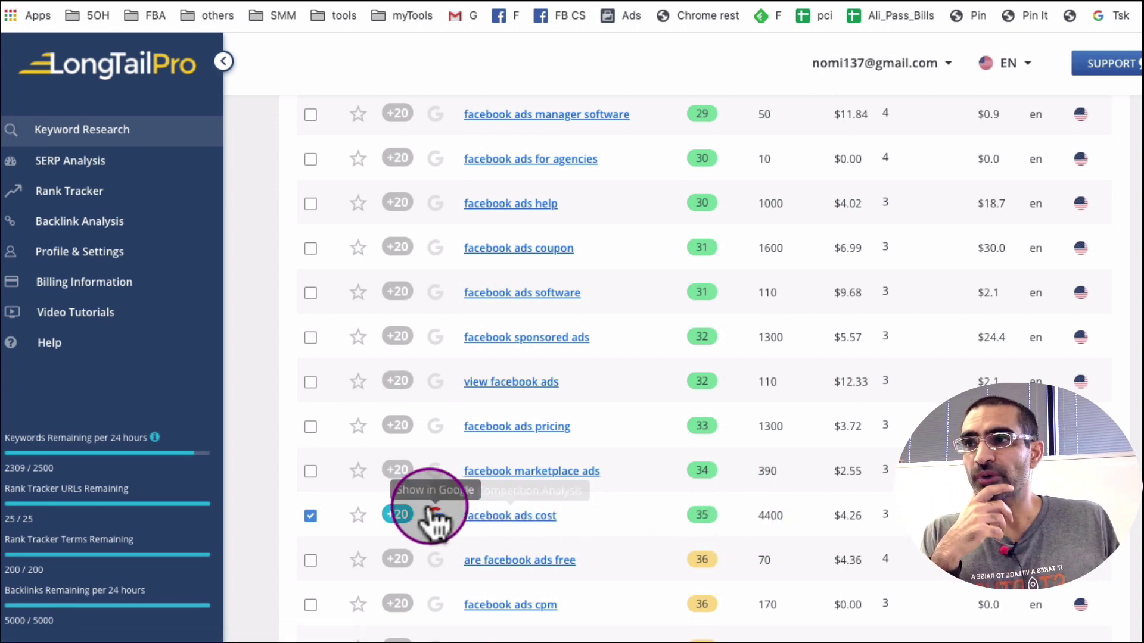
click(396, 516)
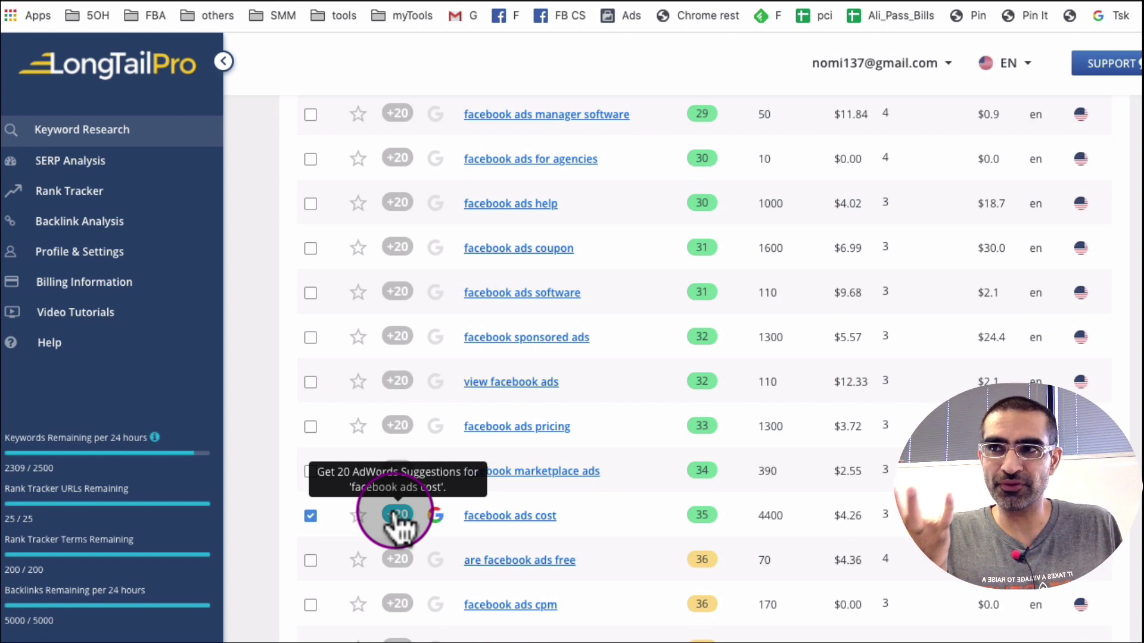
click(396, 516)
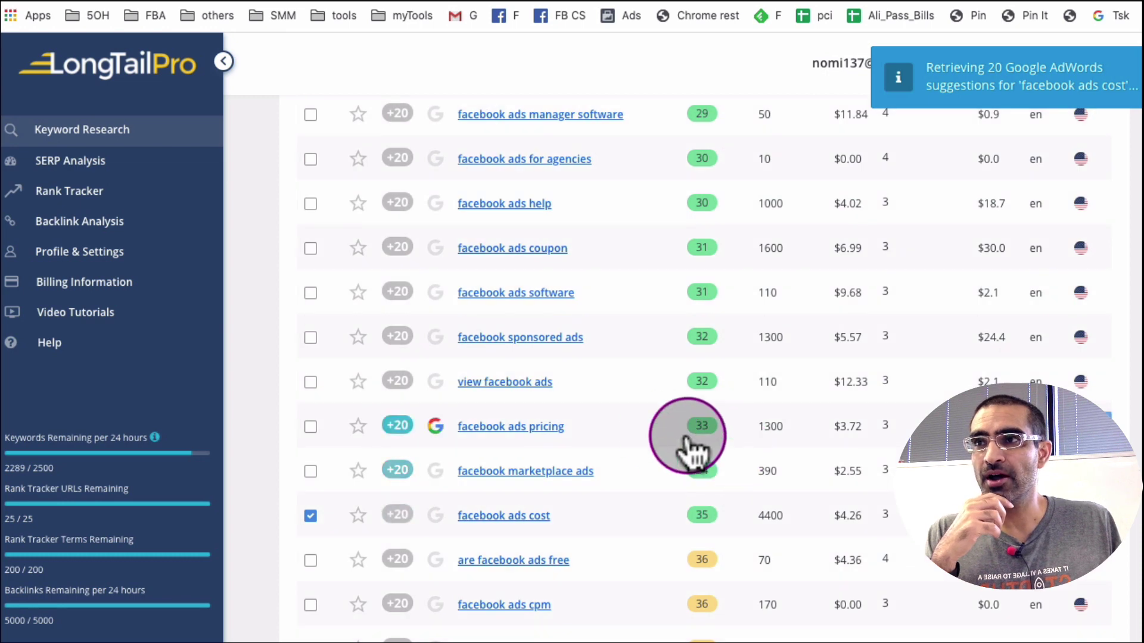
Move the tick from 'facebook ads cost' to 'facebook ads pricing' and fetch its 20 suggestions
click(311, 516)
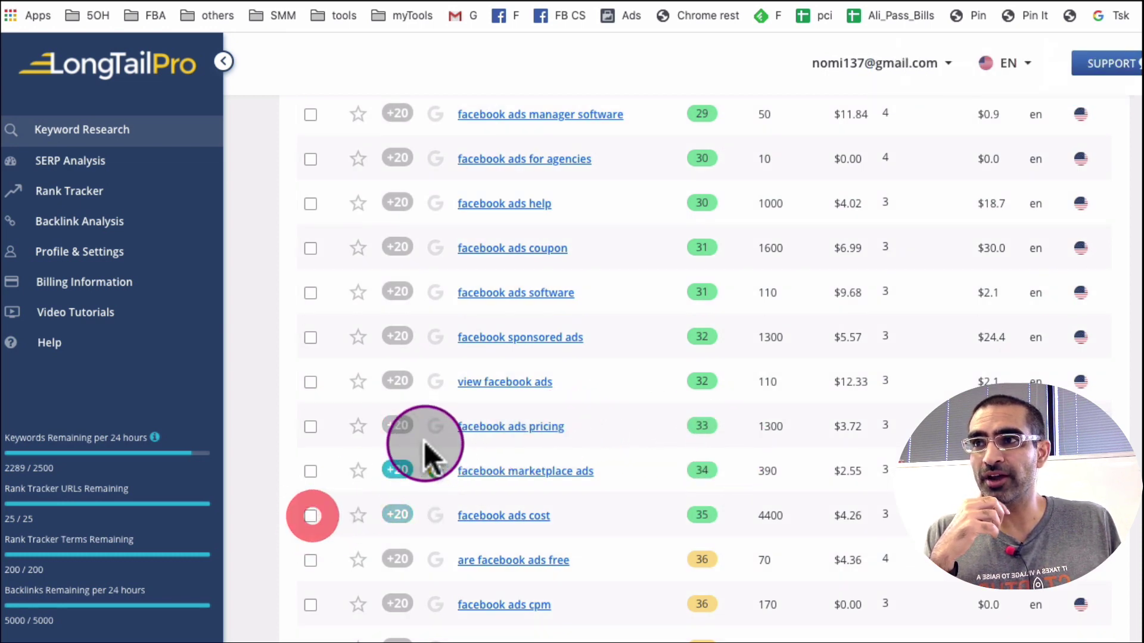
click(310, 424)
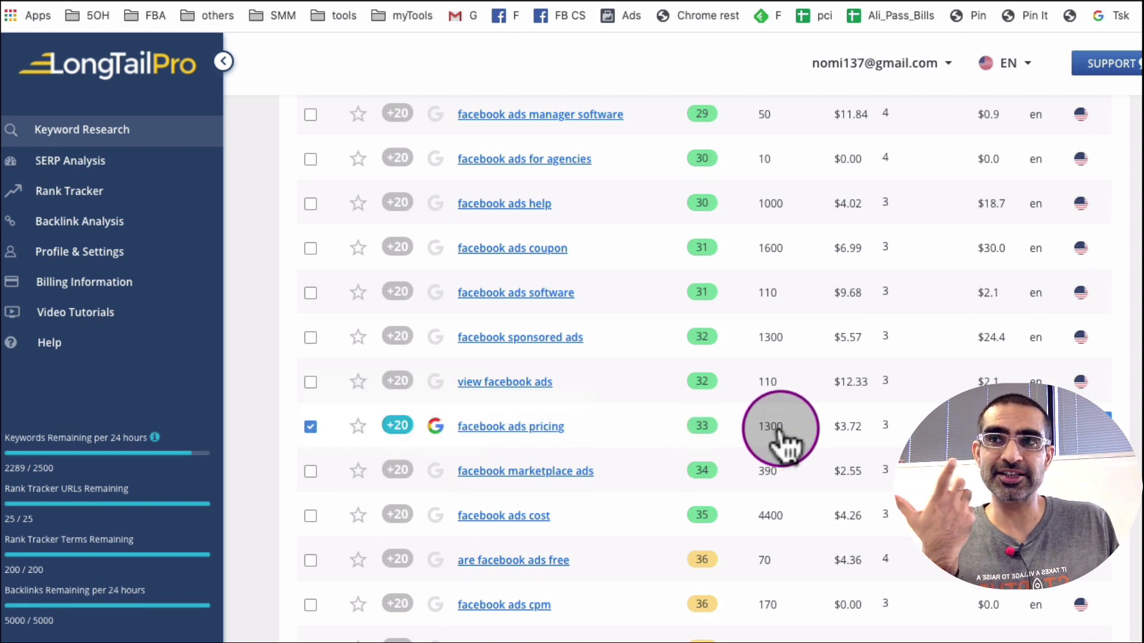
click(399, 427)
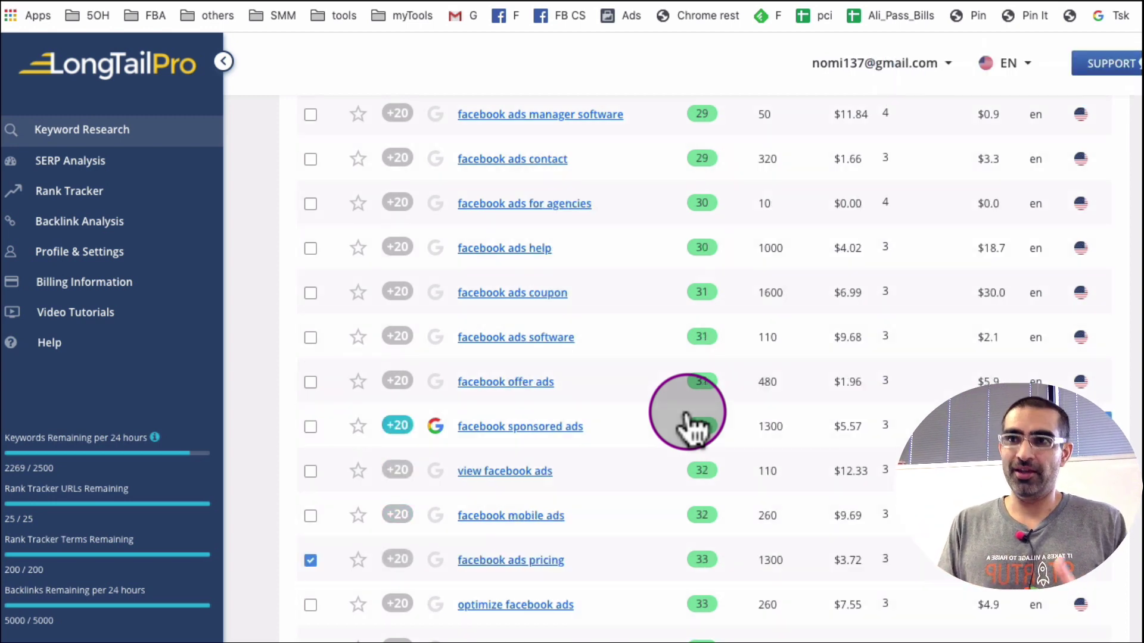
scroll(852, 364, up, 5)
scroll(852, 367, down, 20)
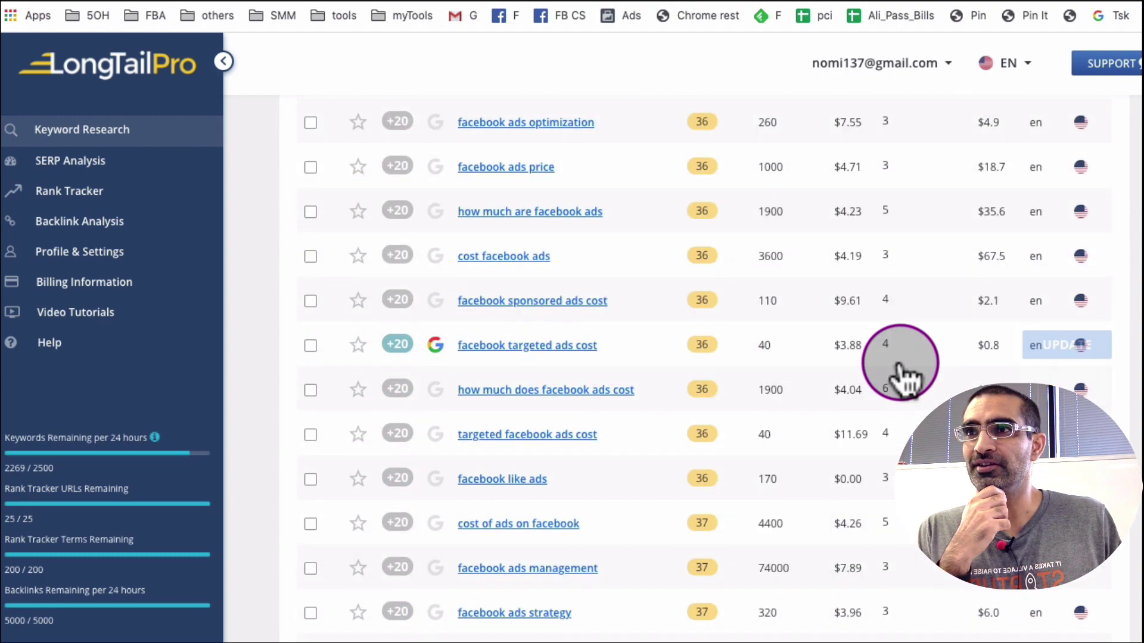
scroll(899, 370, down, 1)
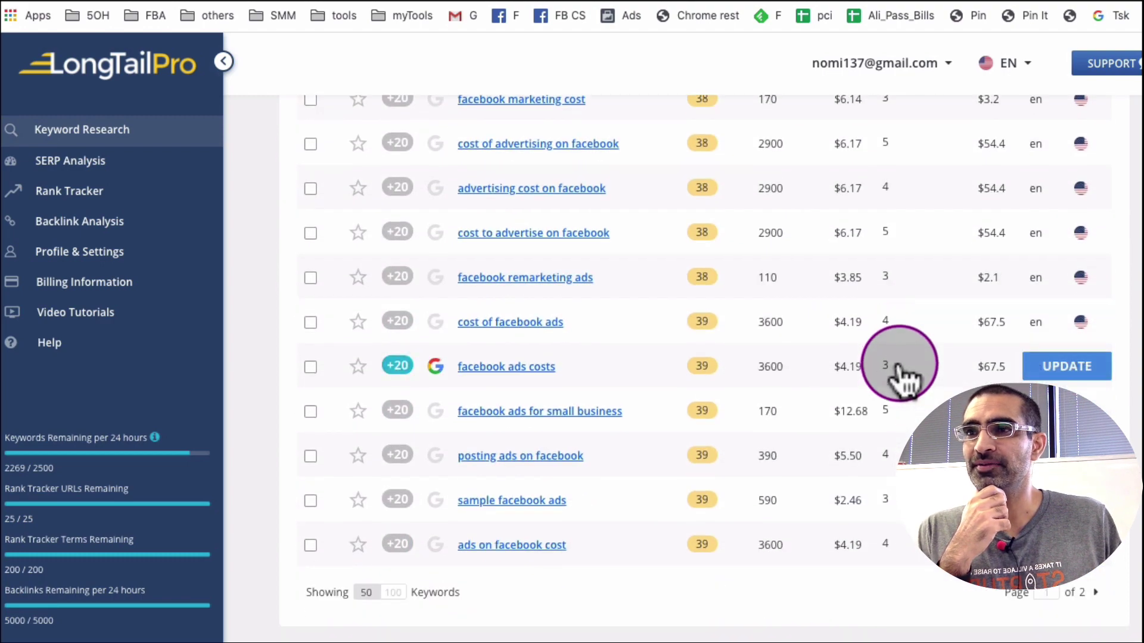
scroll(867, 556, up, 20)
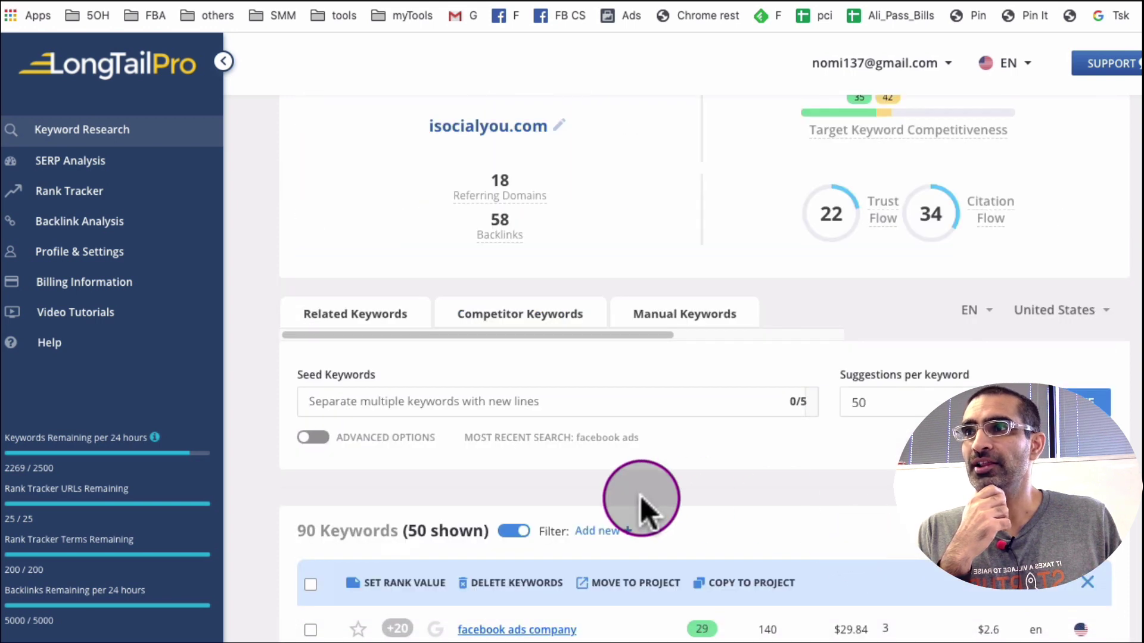
scroll(638, 497, down, 5)
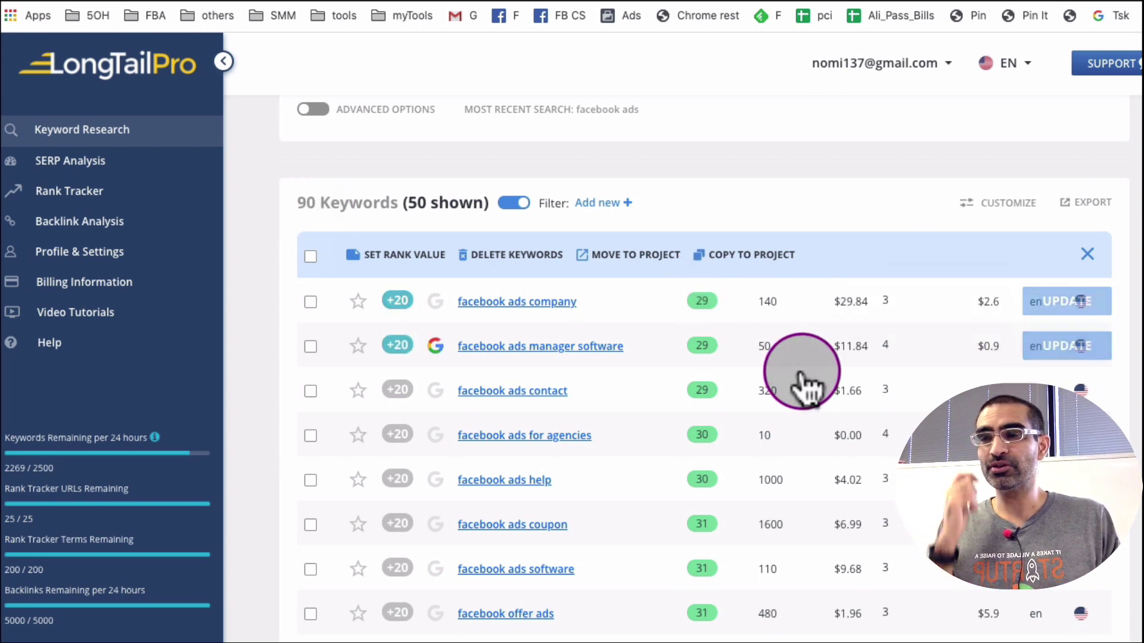
Scroll down the list and tick 'how much does facebook advertising cost'
scroll(804, 381, up, 1)
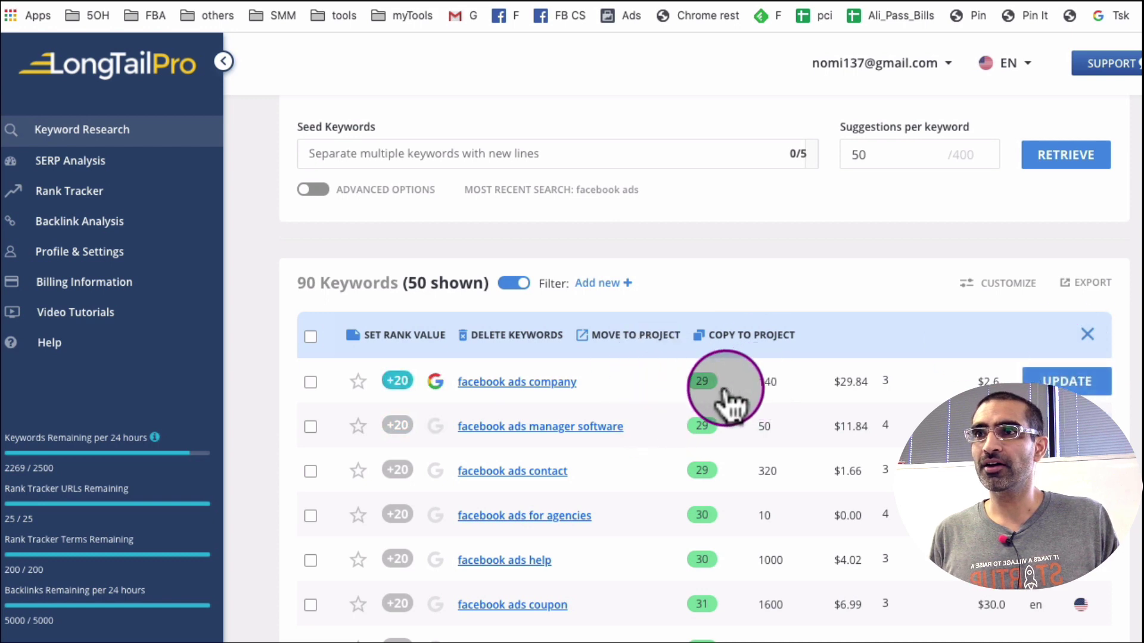
scroll(718, 411, down, 6)
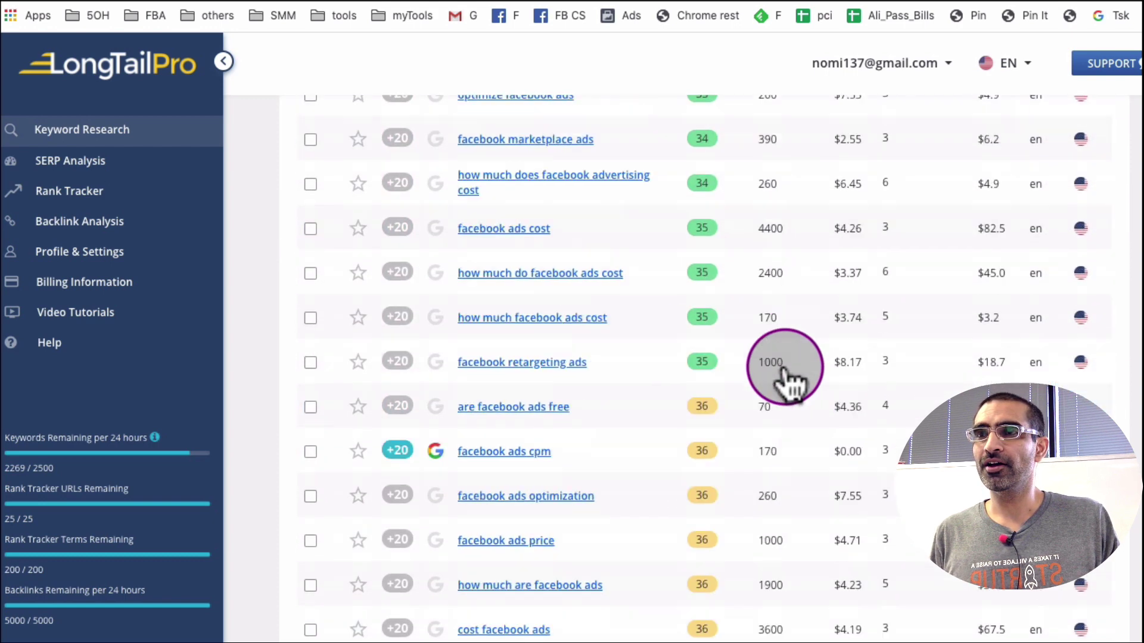
scroll(785, 381, up, 5)
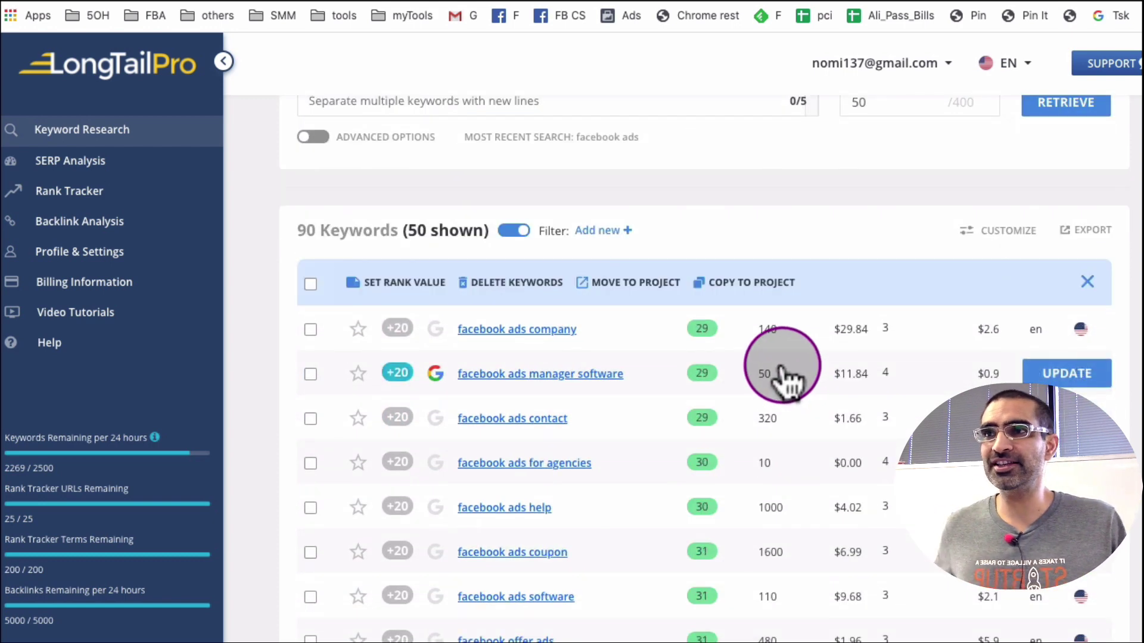
scroll(785, 382, down, 4)
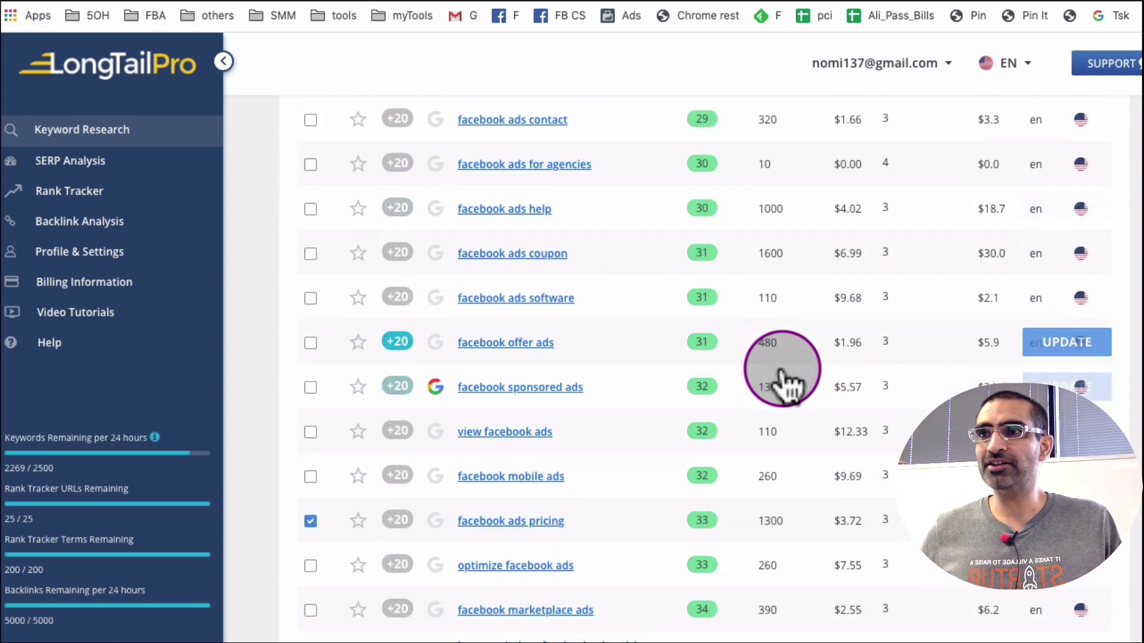
scroll(783, 381, down, 1)
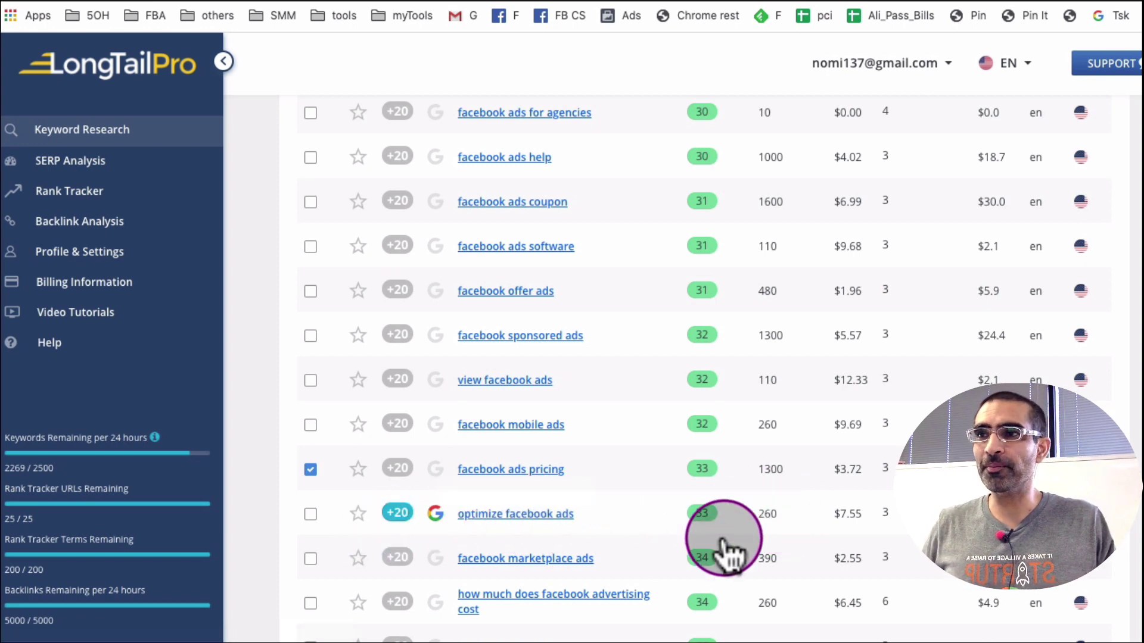
scroll(679, 530, down, 1)
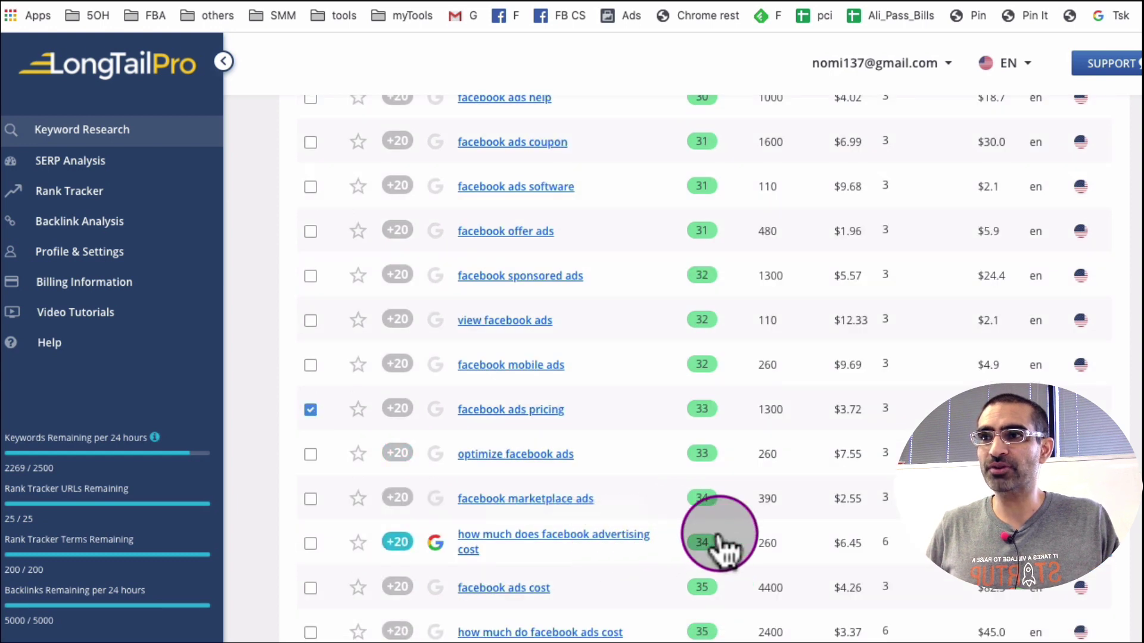
scroll(714, 539, down, 1)
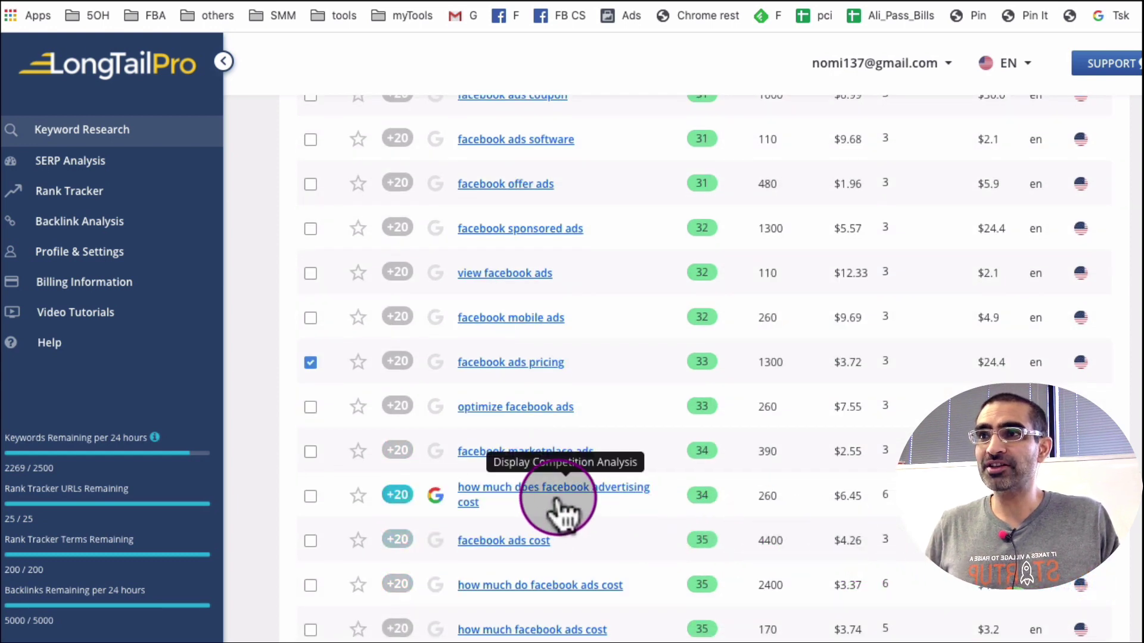
click(310, 496)
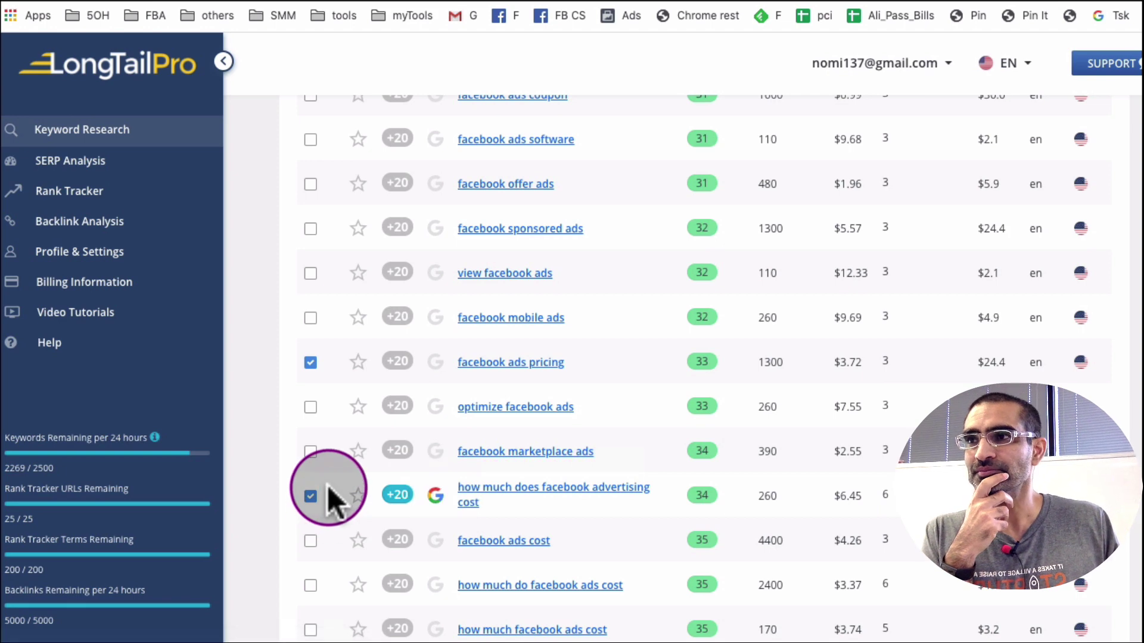
Untick the other keywords so only 'how much do facebook ads cost' stays ticked
click(312, 362)
scroll(715, 393, down, 1)
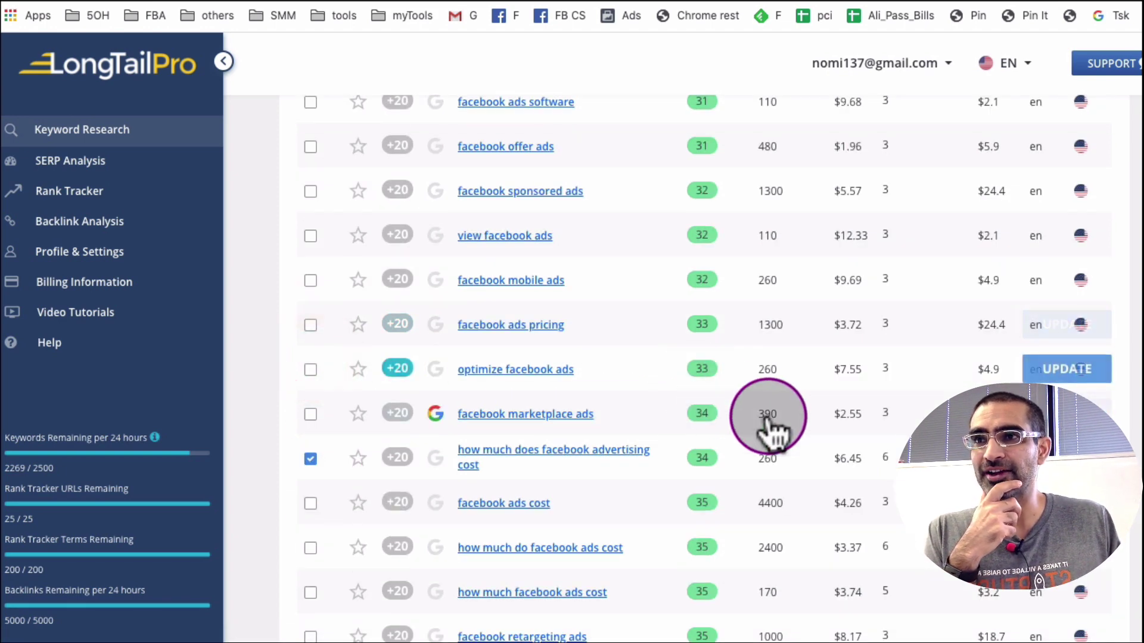
scroll(774, 444, down, 1)
click(311, 406)
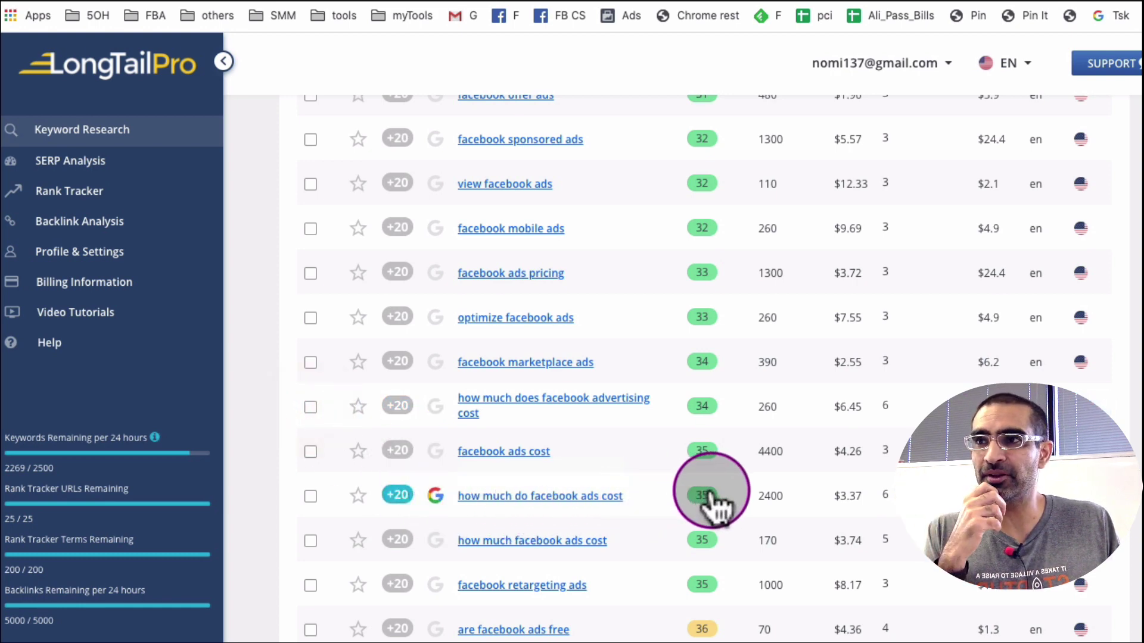
click(311, 407)
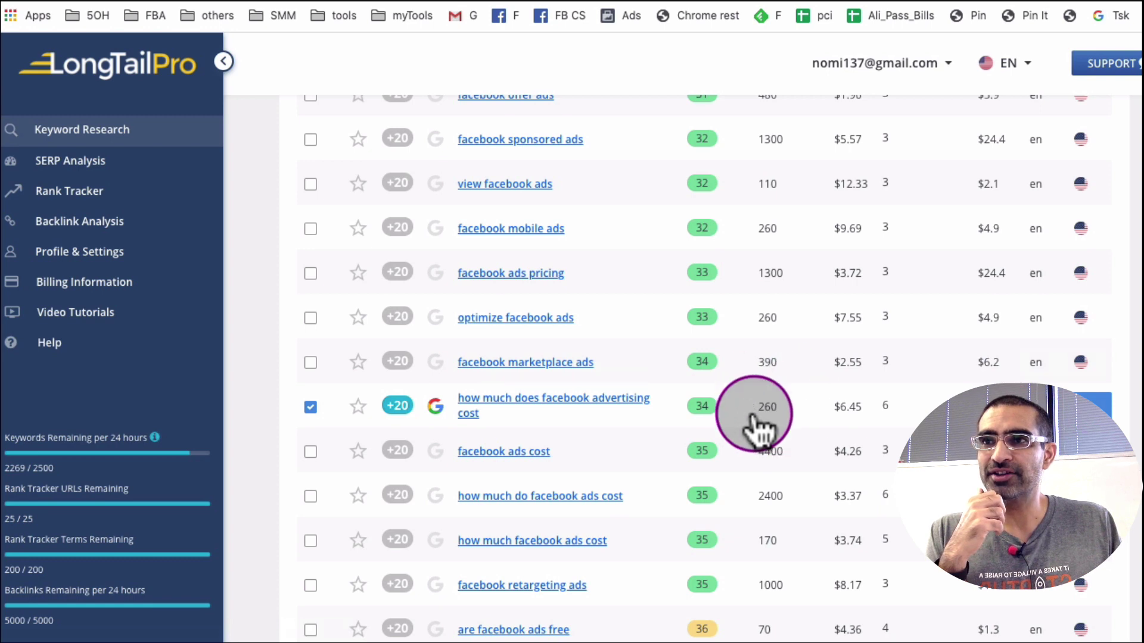
click(310, 407)
click(311, 497)
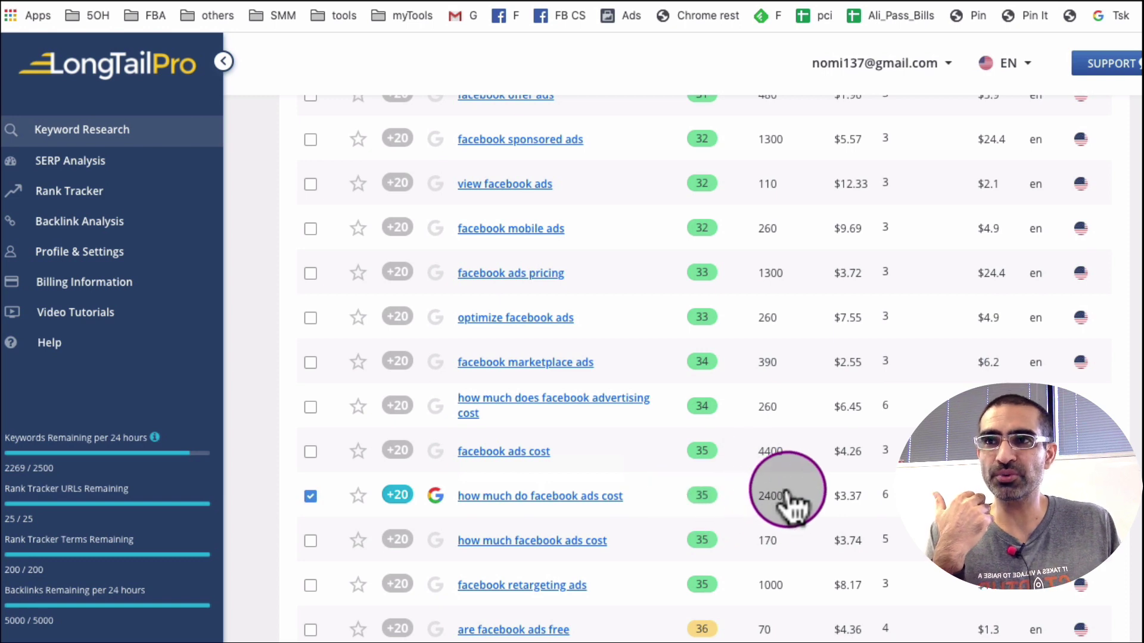
Fetch 20 AdWords suggestions for 'how much do facebook ads cost', bringing the list to 110 keywords
click(399, 496)
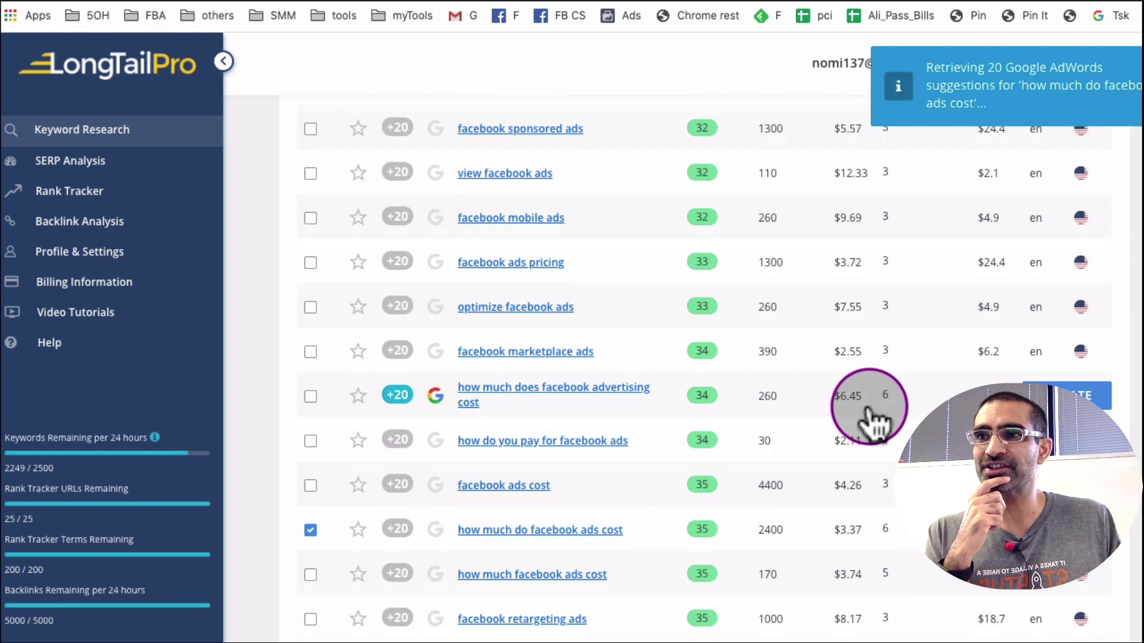
scroll(871, 419, down, 2)
scroll(871, 420, down, 2)
scroll(741, 474, up, 15)
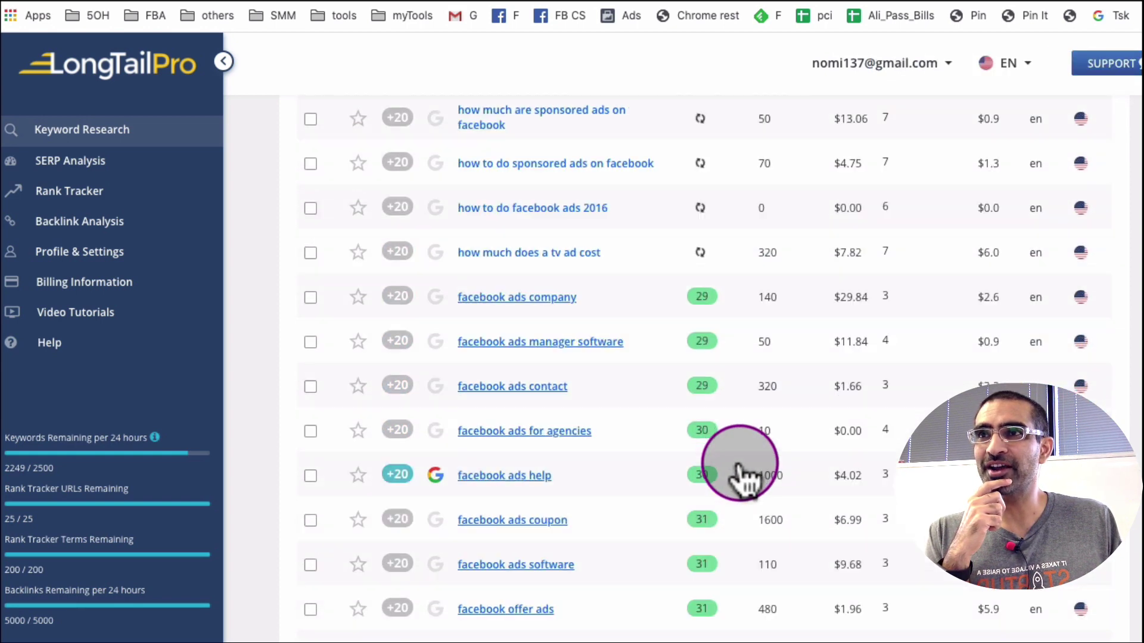
scroll(804, 465, up, 1)
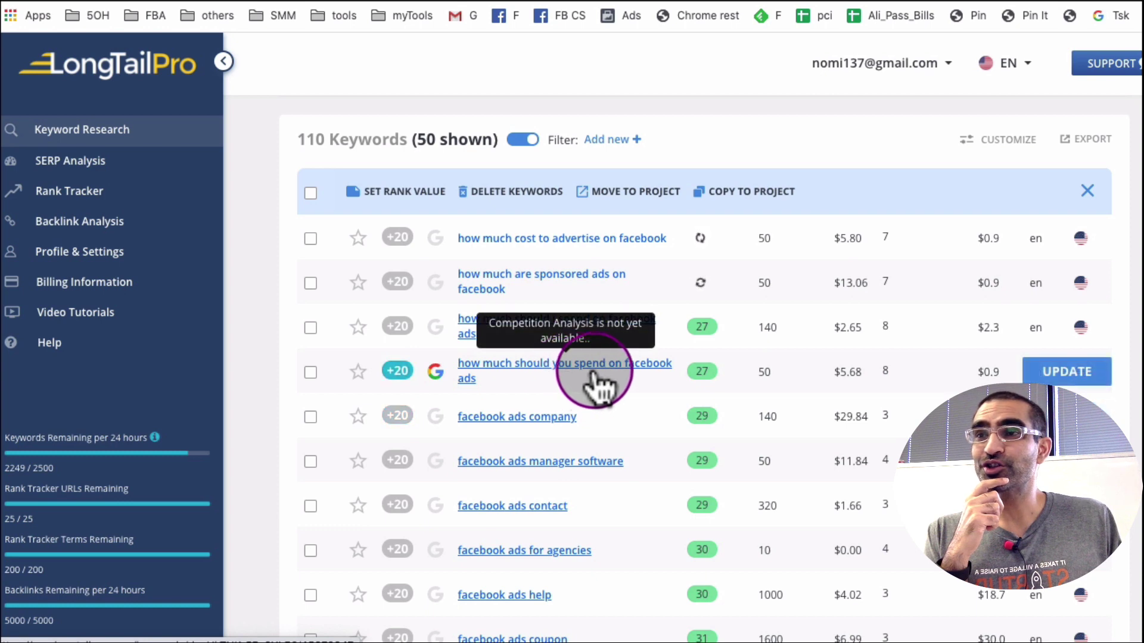
click(312, 373)
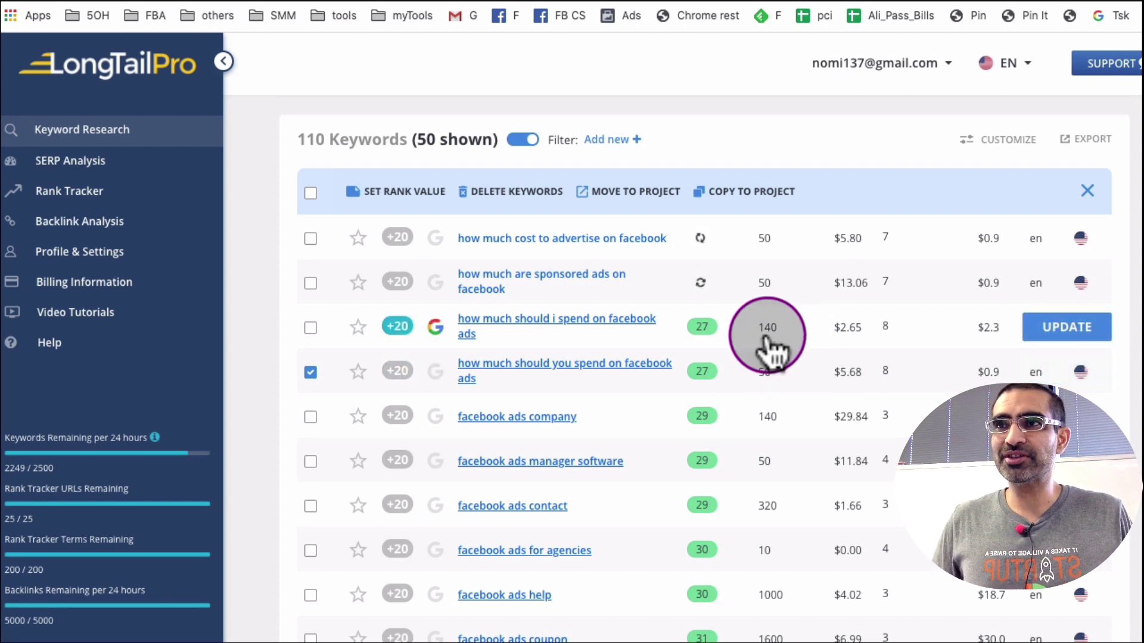
click(308, 372)
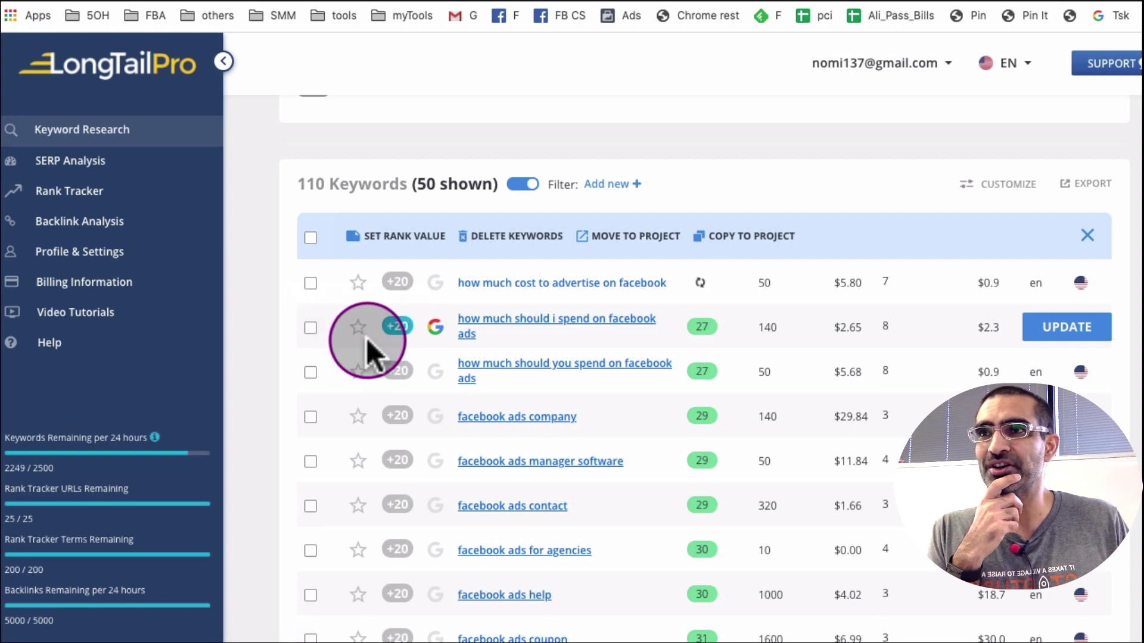
scroll(722, 426, down, 4)
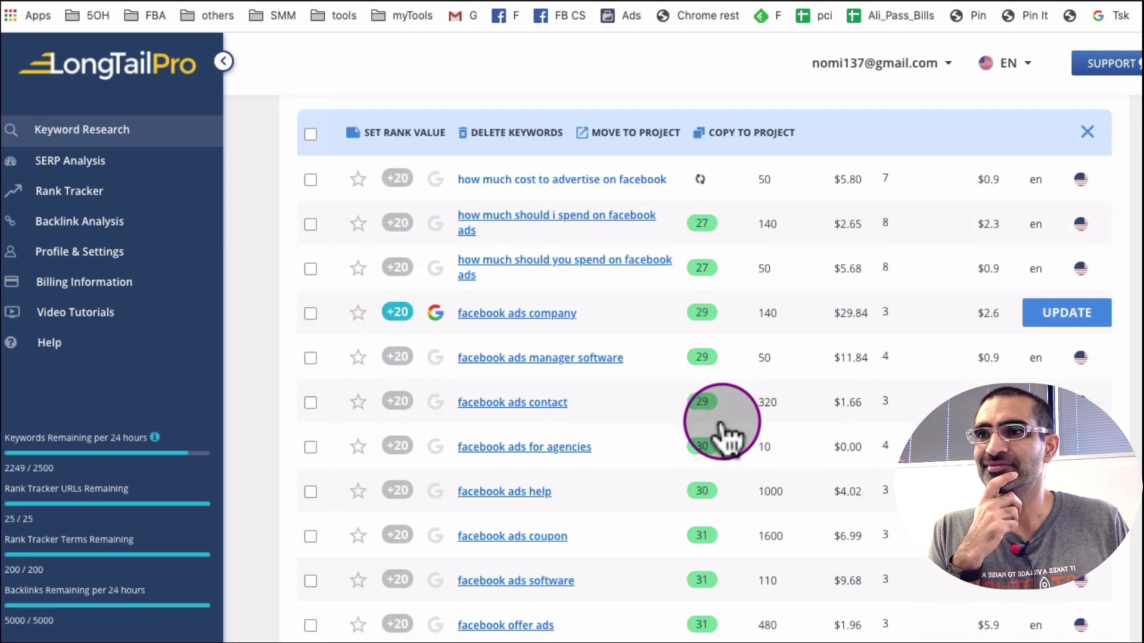
scroll(722, 426, down, 4)
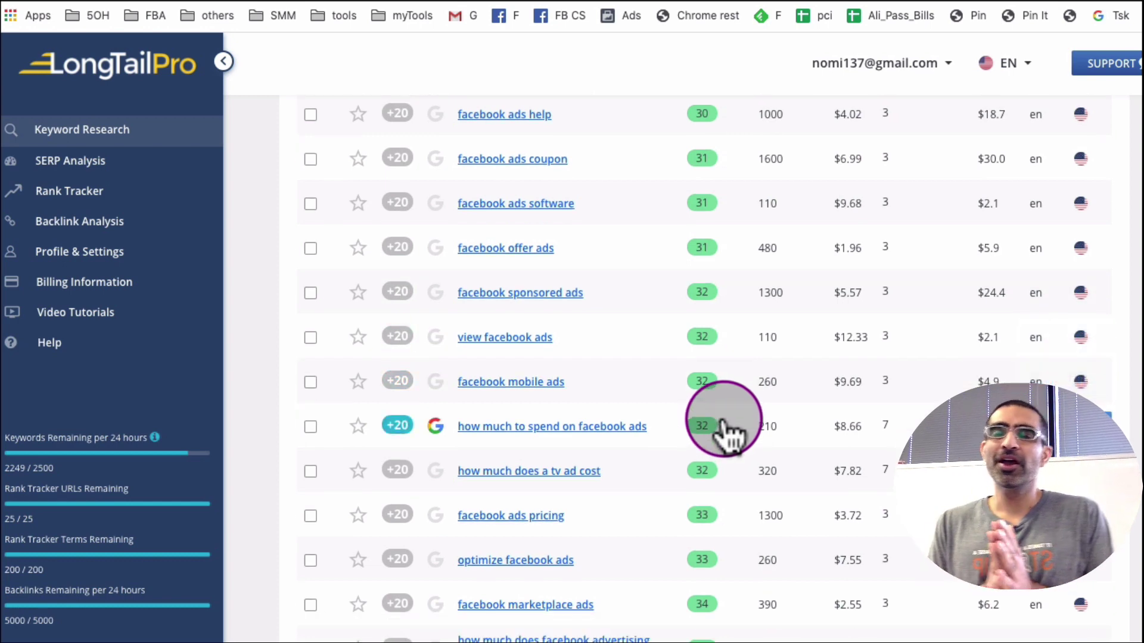
scroll(763, 421, up, 3)
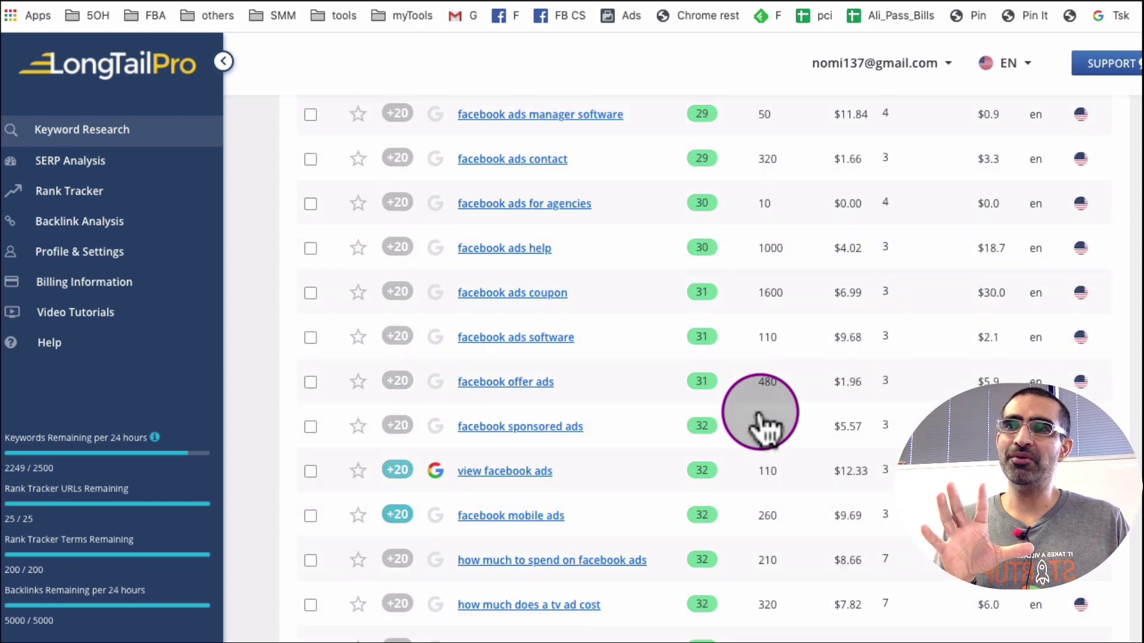
scroll(761, 423, down, 2)
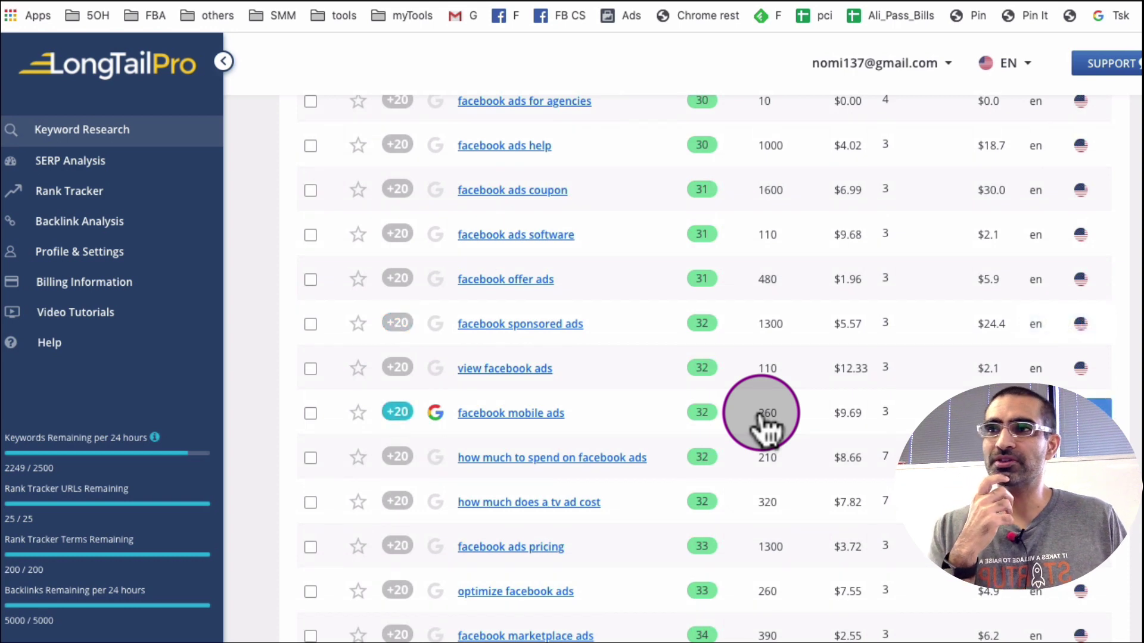
scroll(792, 416, down, 1)
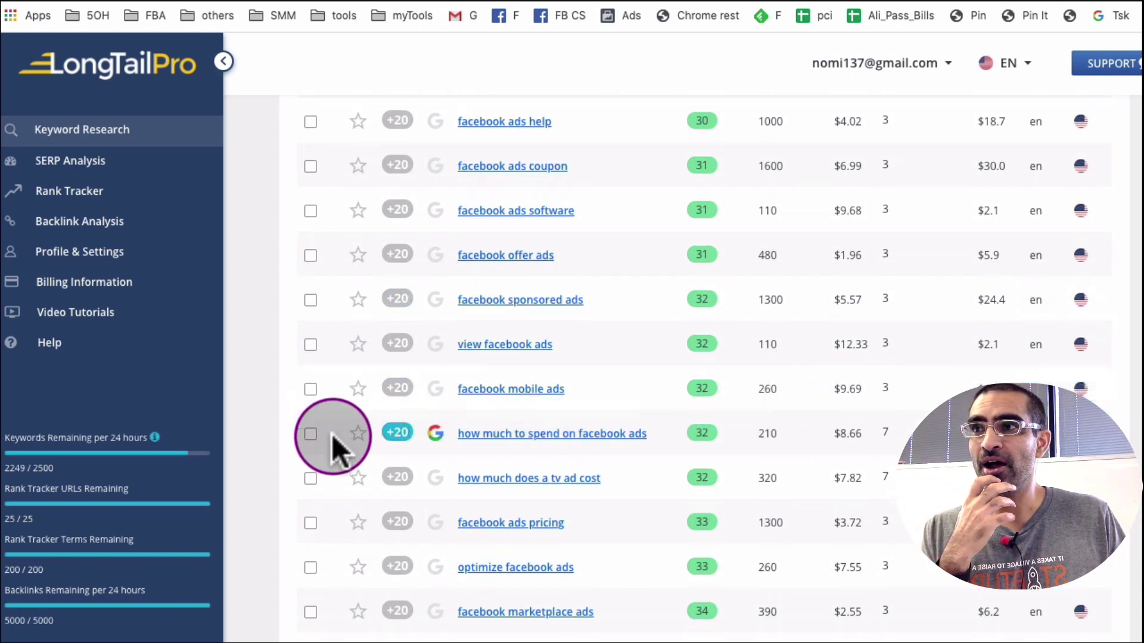
click(311, 434)
scroll(817, 454, down, 1)
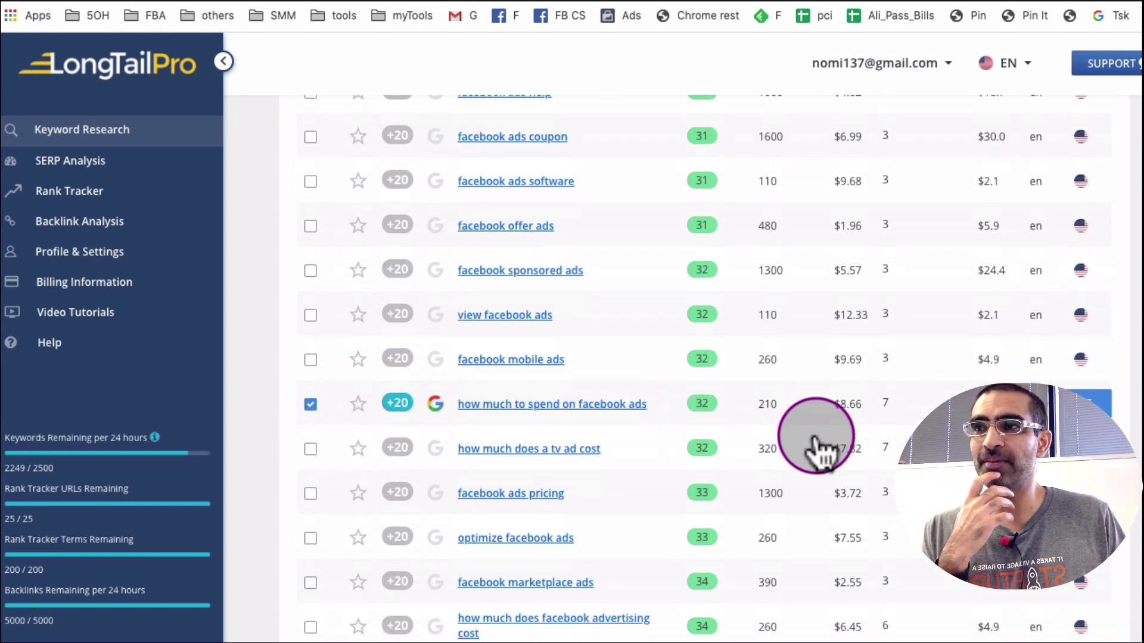
scroll(338, 489, down, 1)
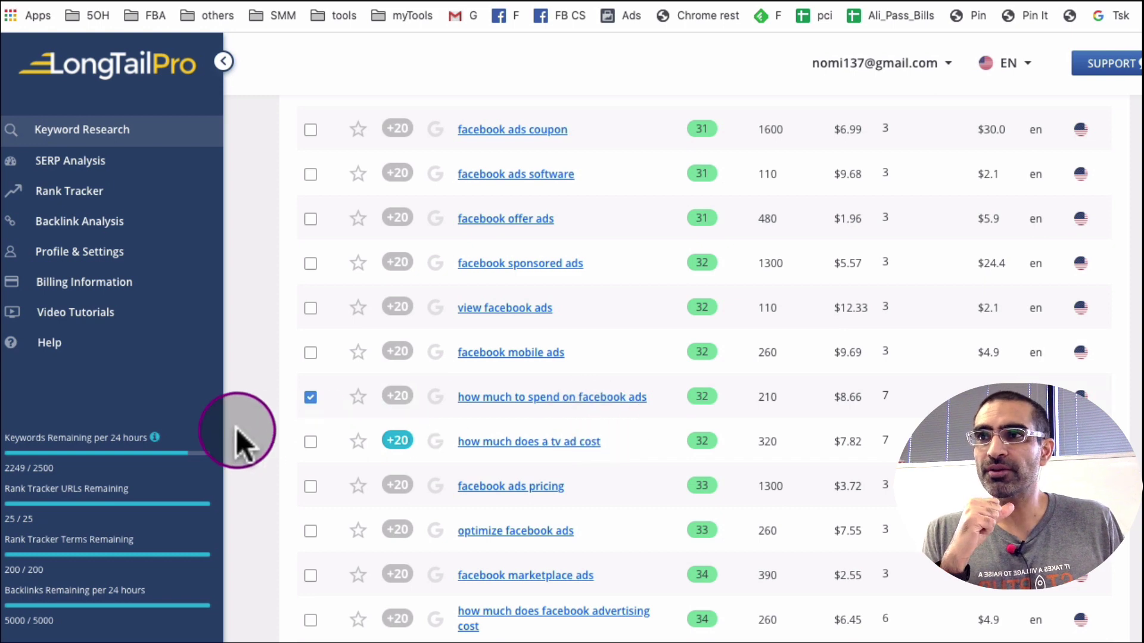
click(310, 396)
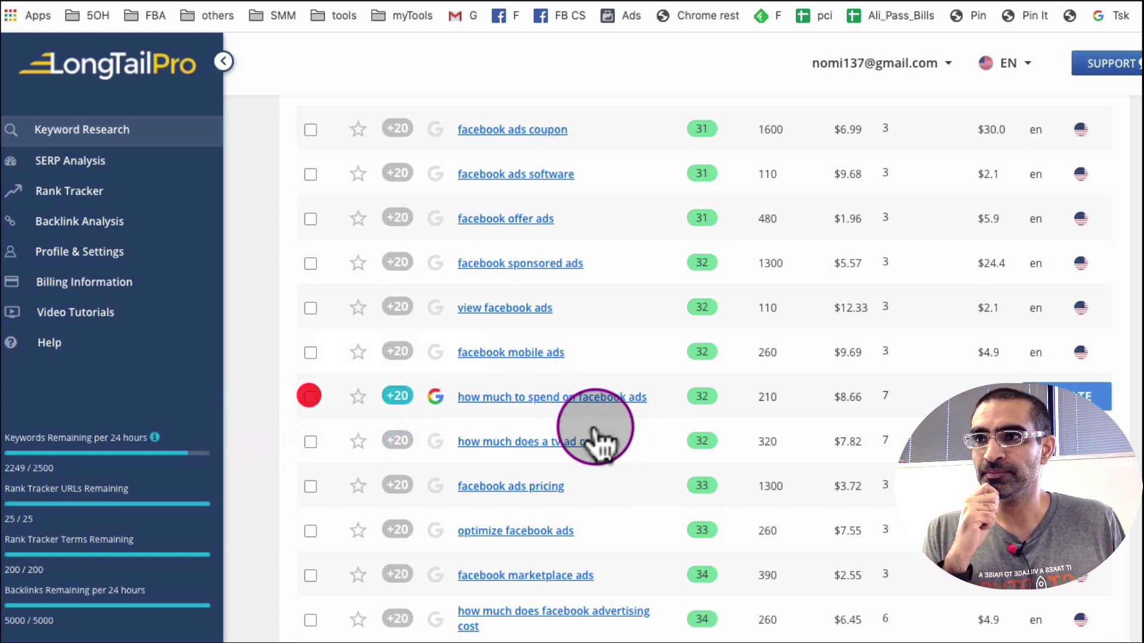
scroll(714, 498, down, 3)
scroll(801, 530, down, 2)
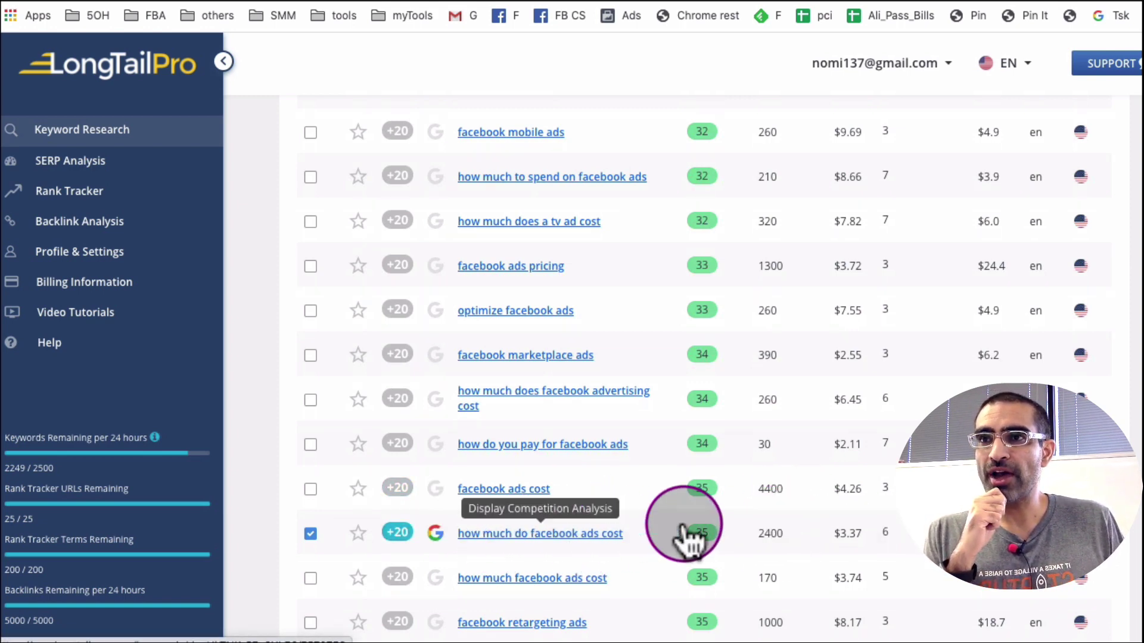
Open the competition analysis for the keyword 'how much do facebook ads cost'
click(553, 533)
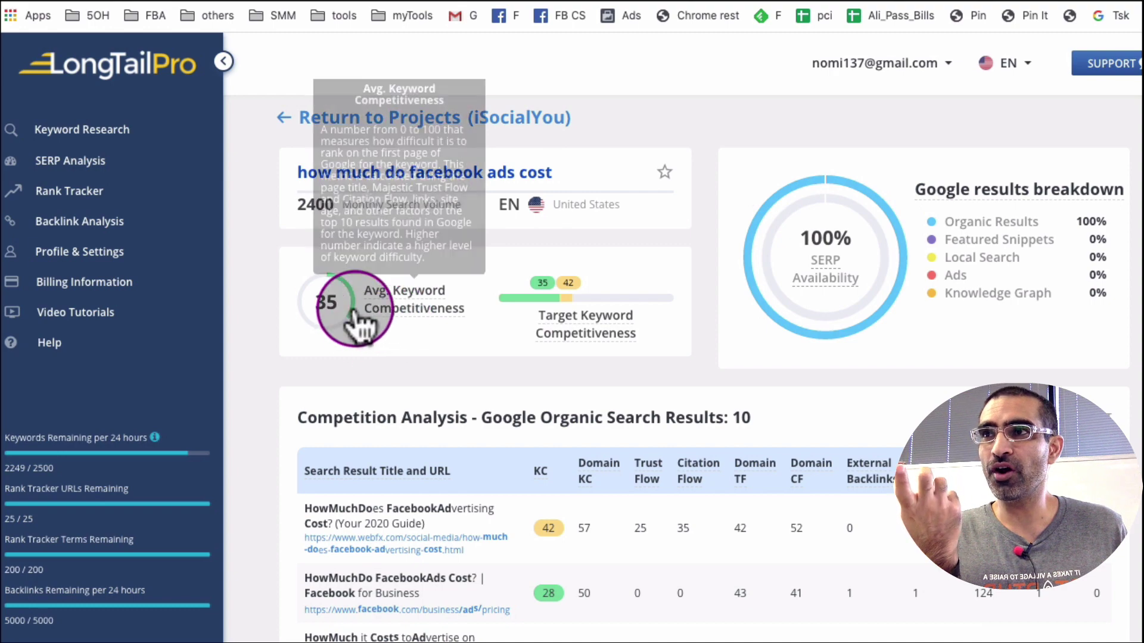
mouse_move(400, 315)
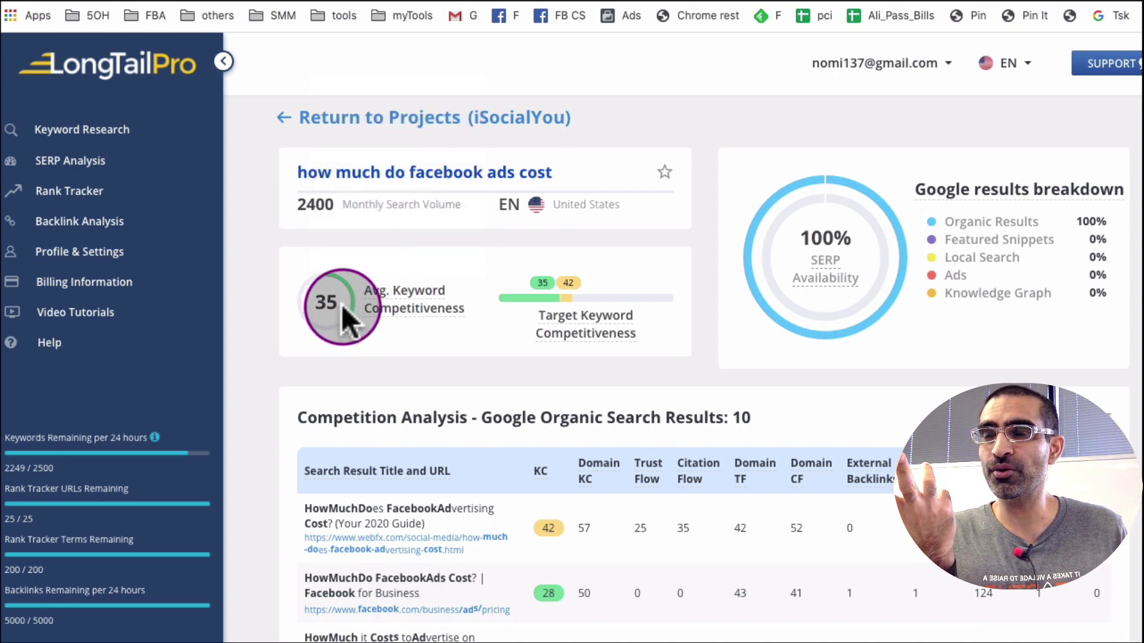
mouse_move(646, 334)
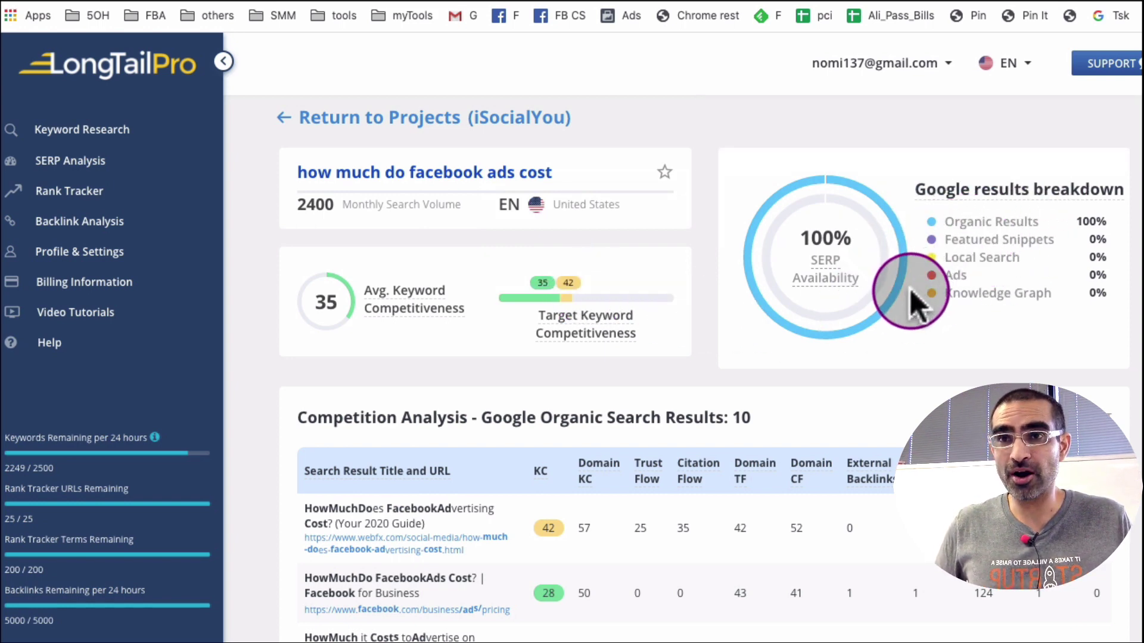
Review the Competition Analysis table: average competitiveness 35, 10 organic Google results, 100% SERP availability
scroll(907, 295, down, 3)
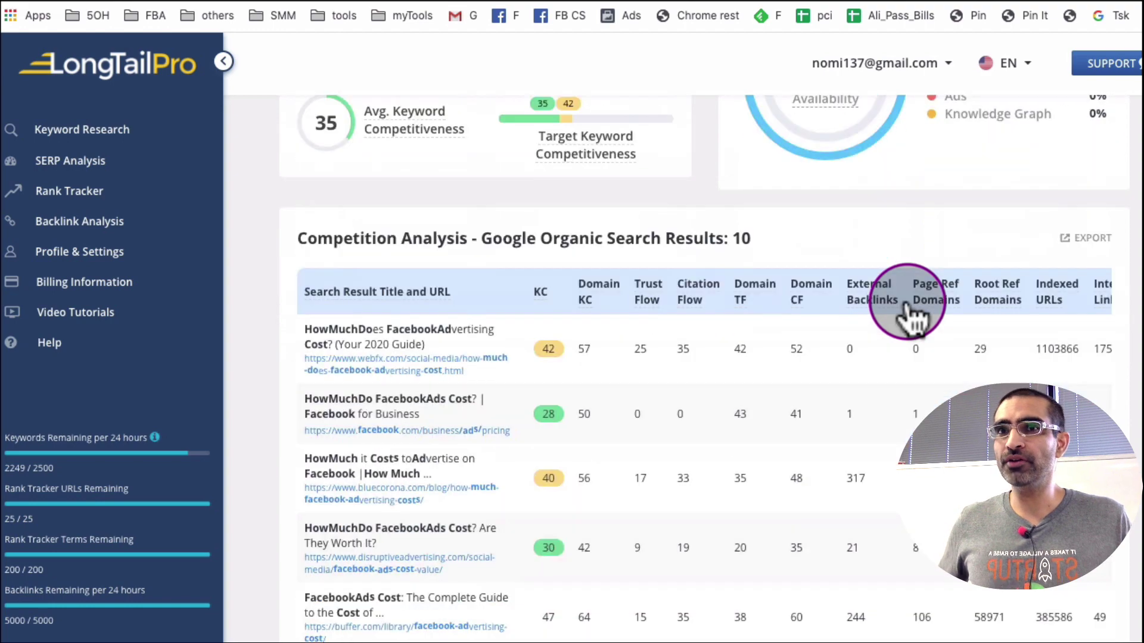
scroll(906, 302, down, 1)
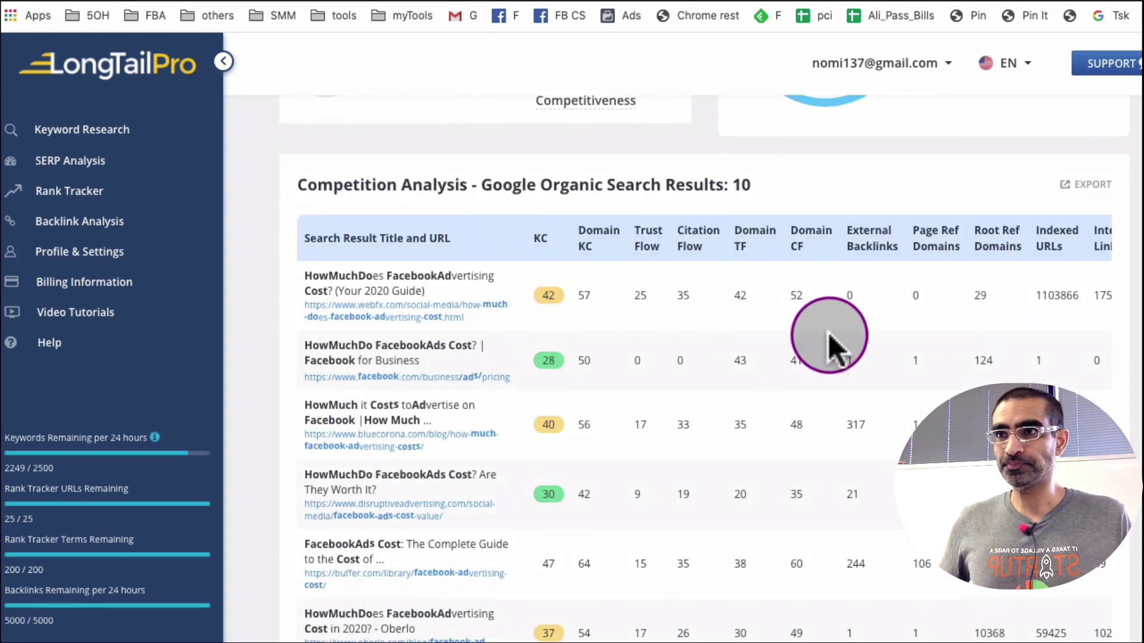
scroll(833, 335, down, 2)
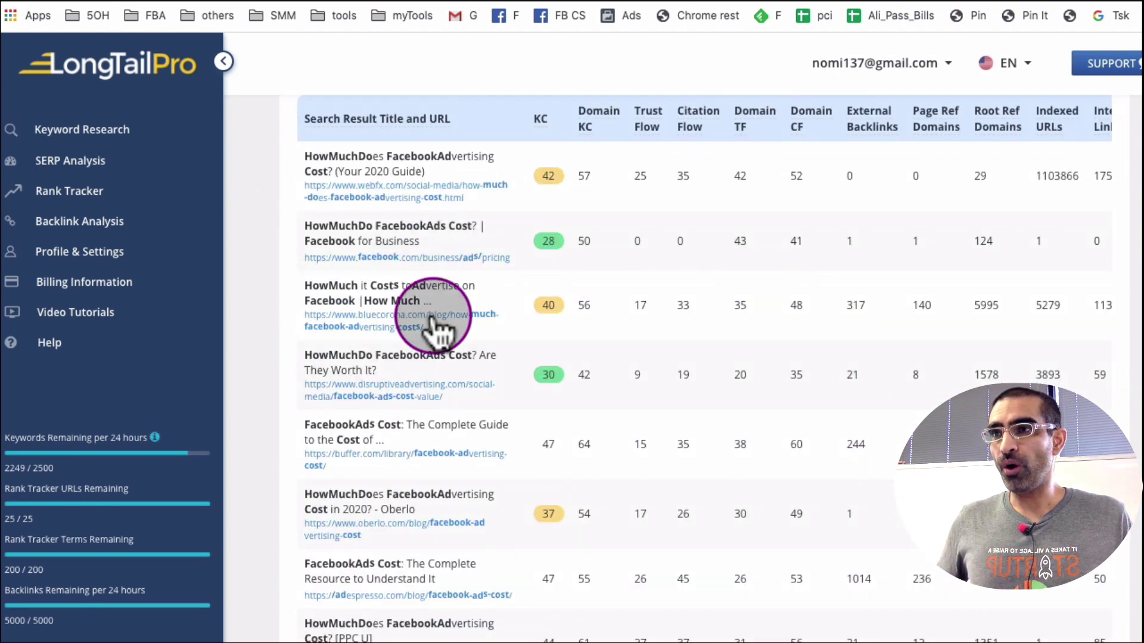
scroll(441, 325, down, 2)
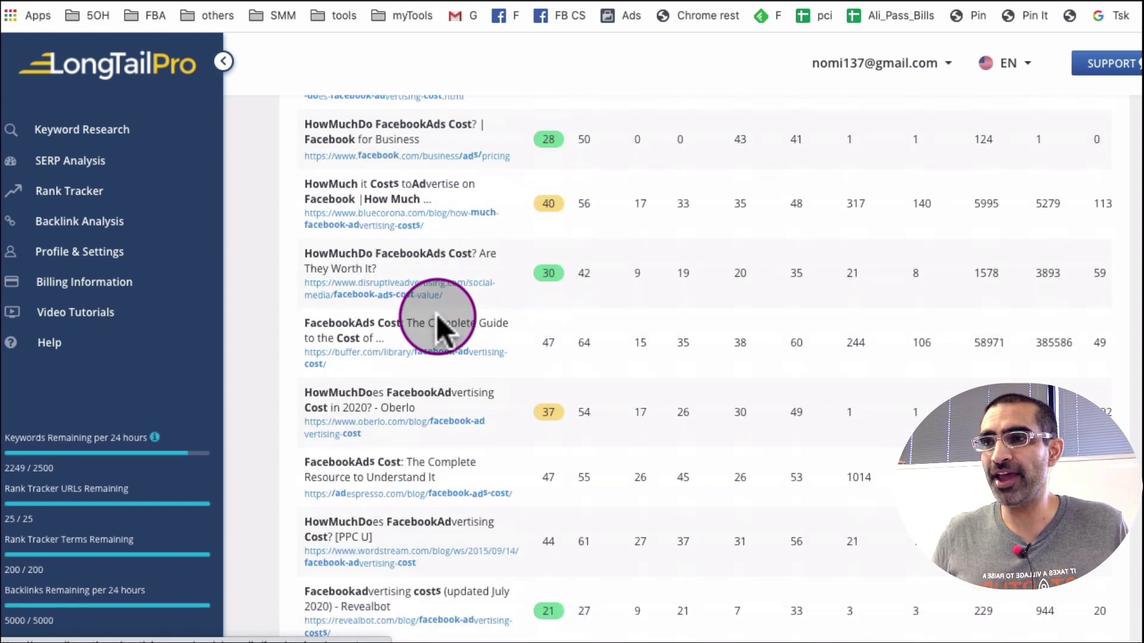
scroll(475, 311, down, 1)
scroll(492, 309, down, 1)
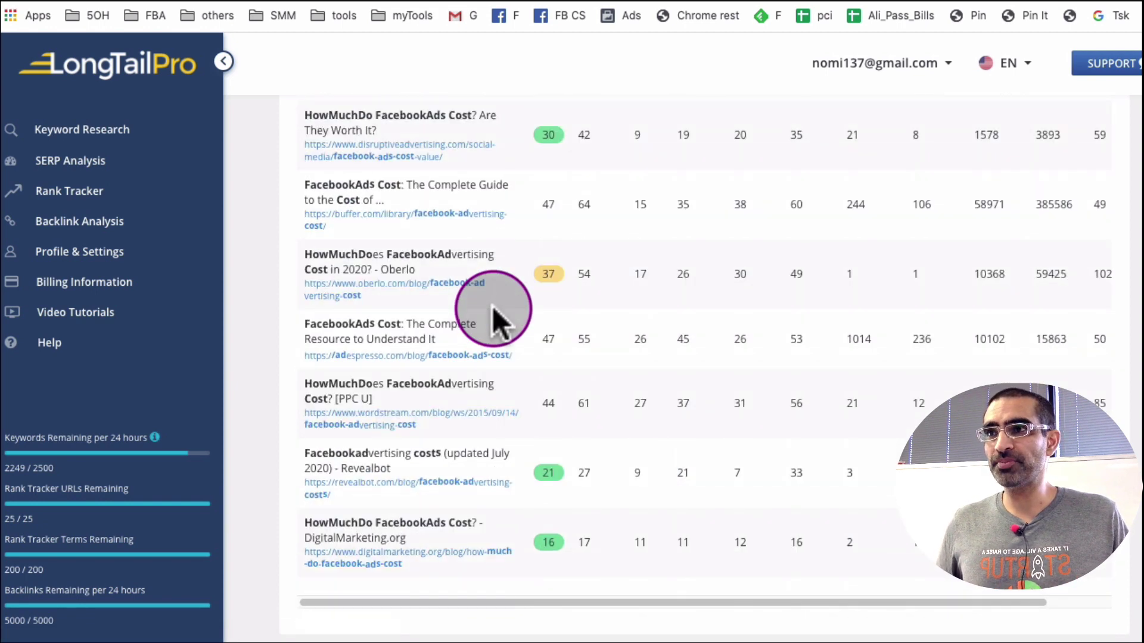
scroll(602, 509, down, 1)
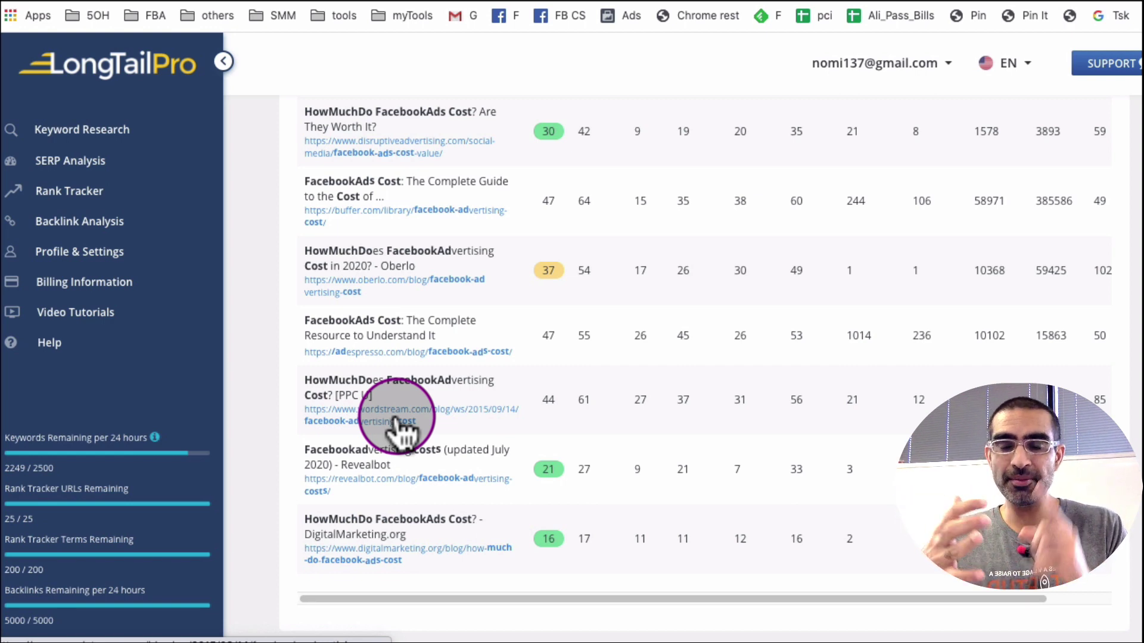
scroll(381, 417, up, 10)
scroll(824, 370, down, 4)
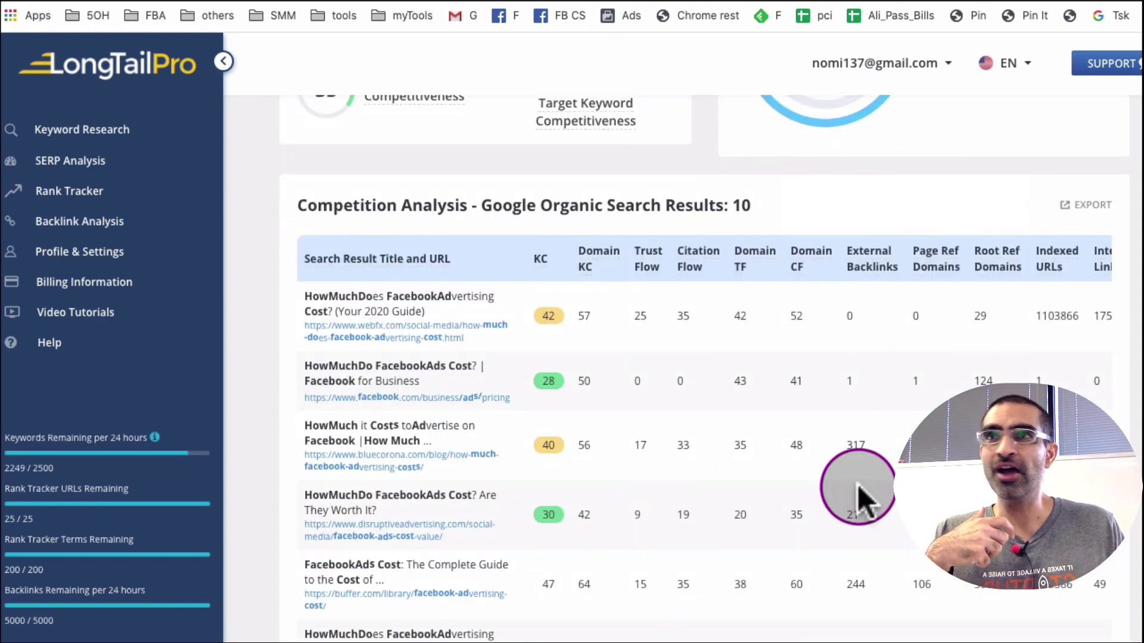
scroll(857, 485, up, 3)
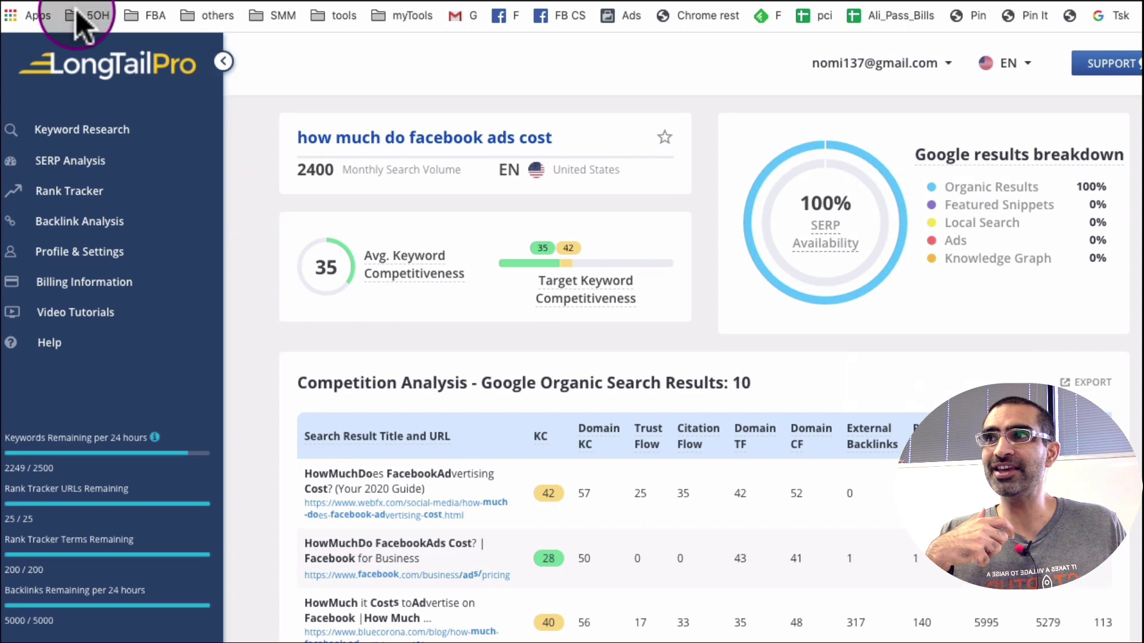
Go back to the iSocialYou keyword table of 110 facebook ads keywords sorted by competitiveness
key(alt+Left)
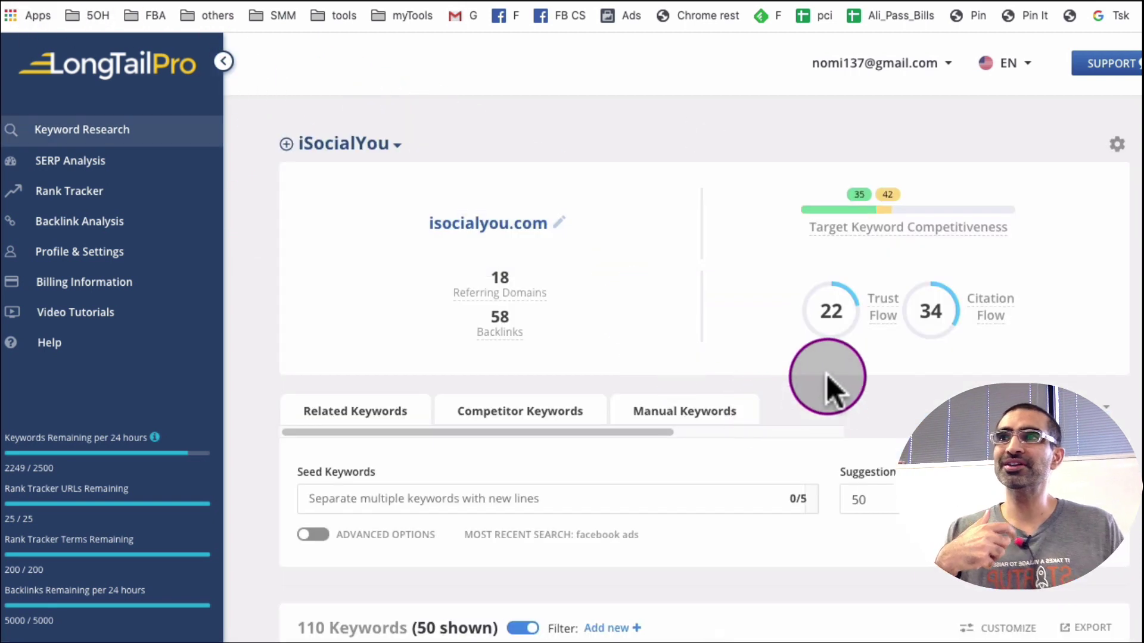
scroll(587, 403, down, 10)
scroll(784, 412, down, 2)
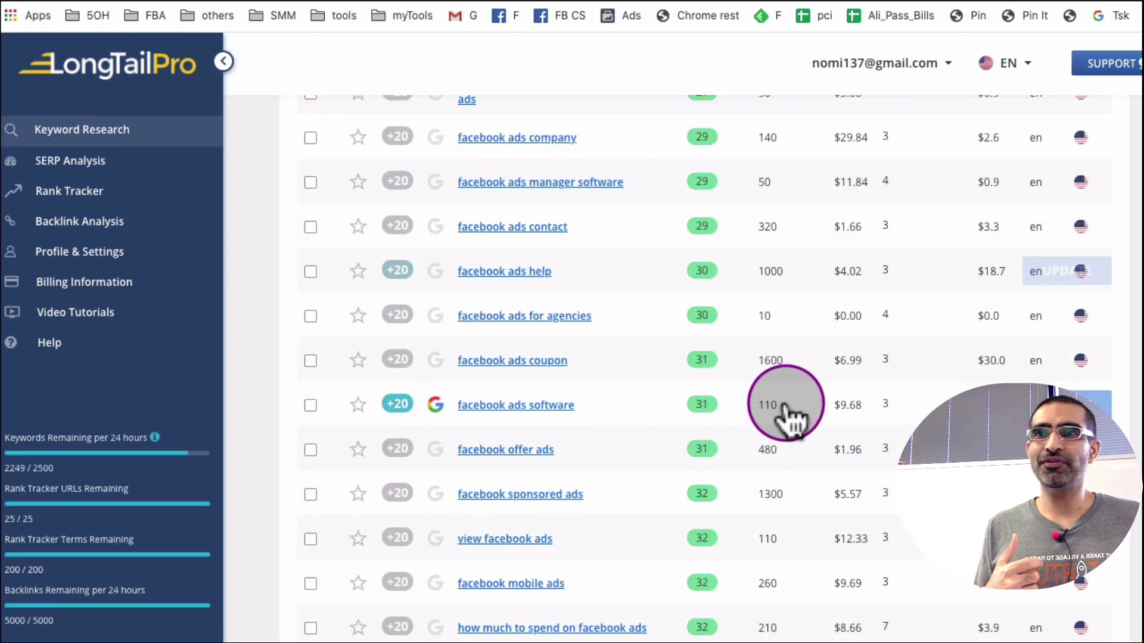